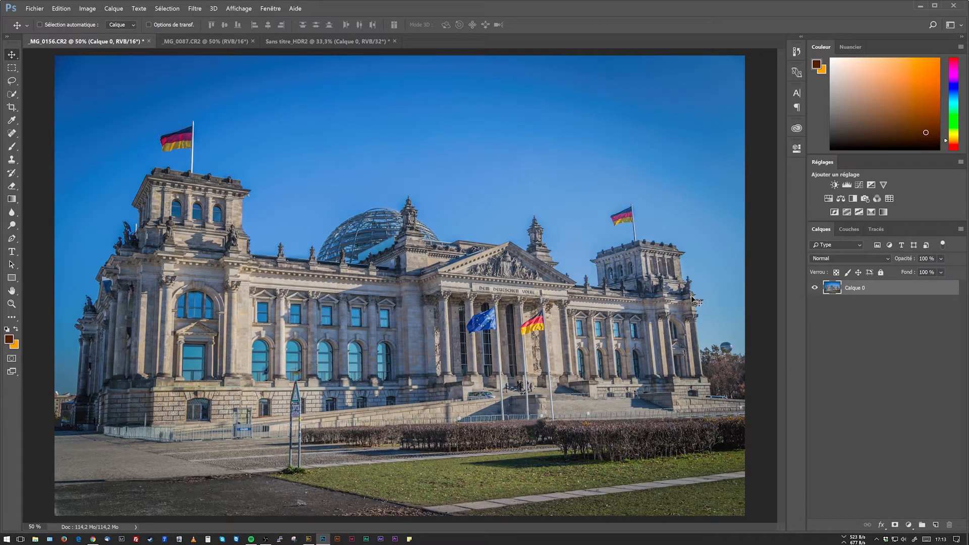
Switch to Bridge and open the Reichstag photo _MG_0159.CR2 in Camera Raw.
click(309, 539)
click(354, 122)
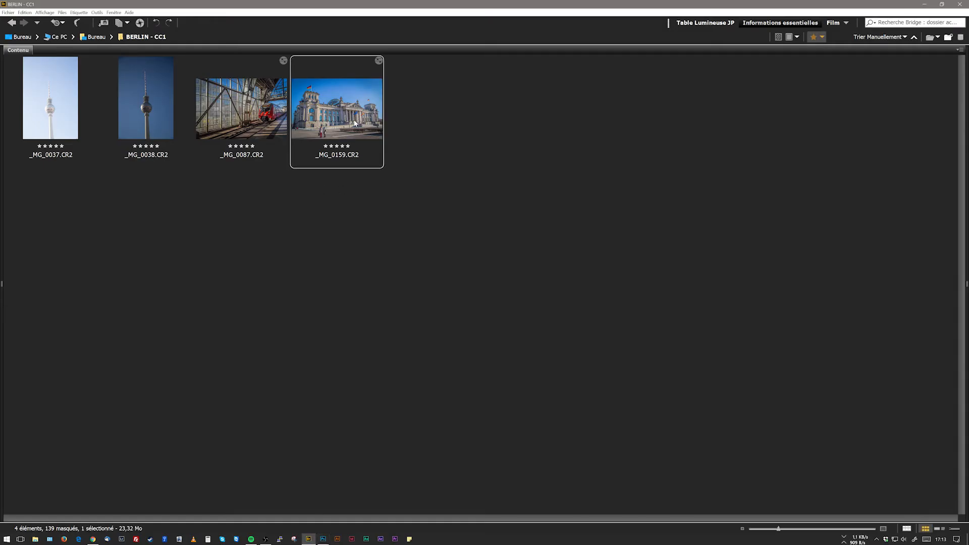
right_click(367, 127)
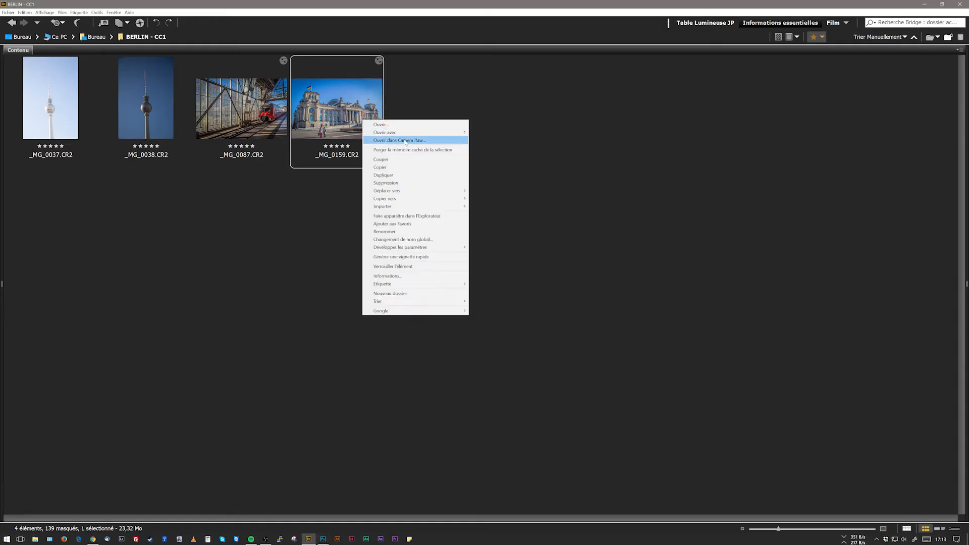
click(398, 140)
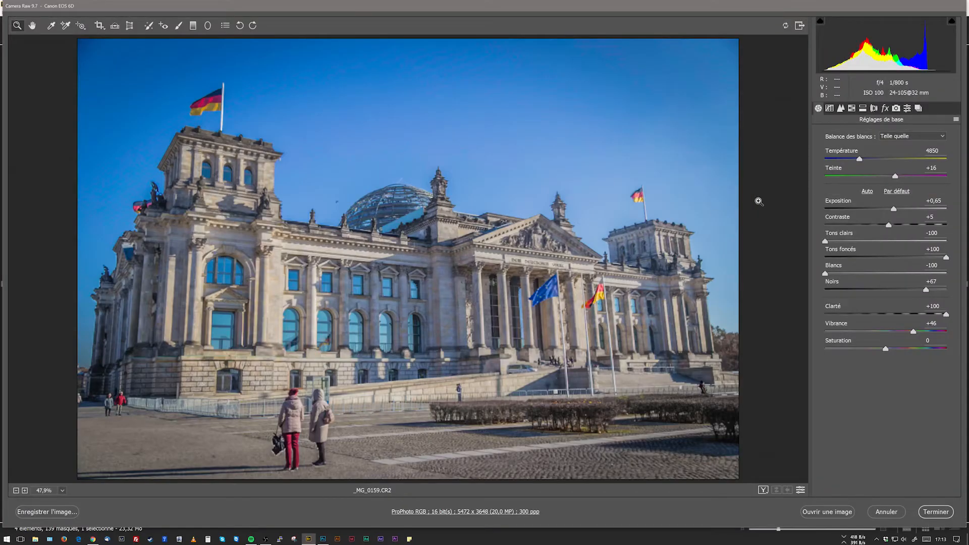
Save the photo's current development settings as a new snapshot named V1.
click(919, 108)
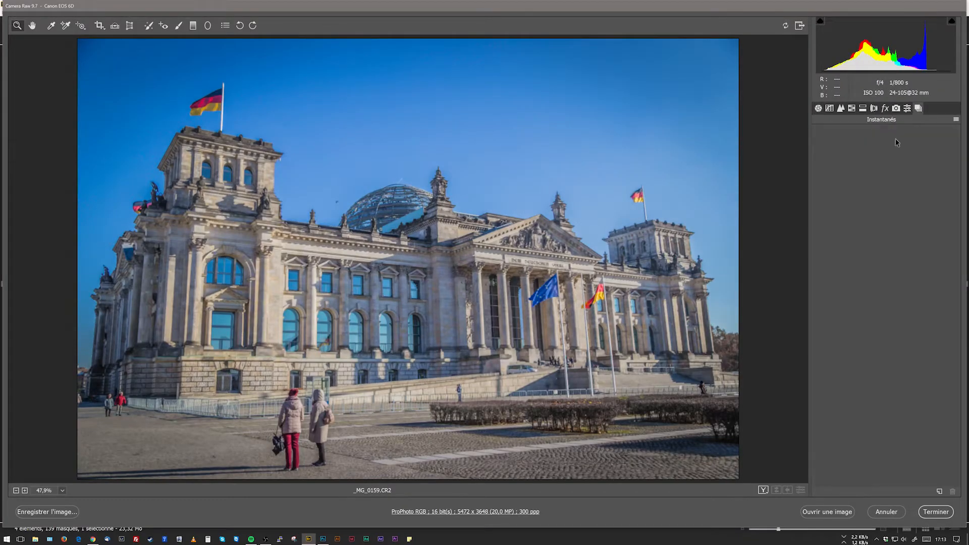
click(940, 492)
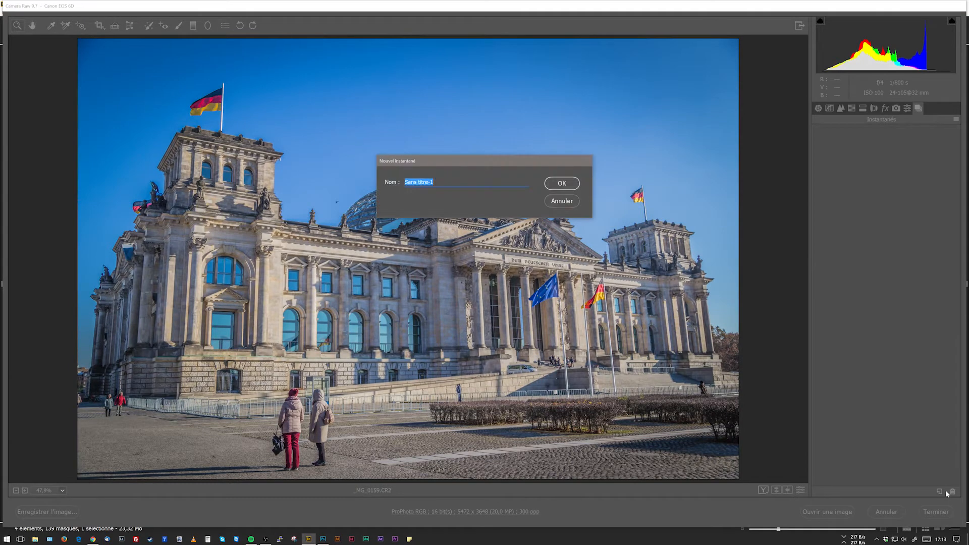
text(v1)
key(Return)
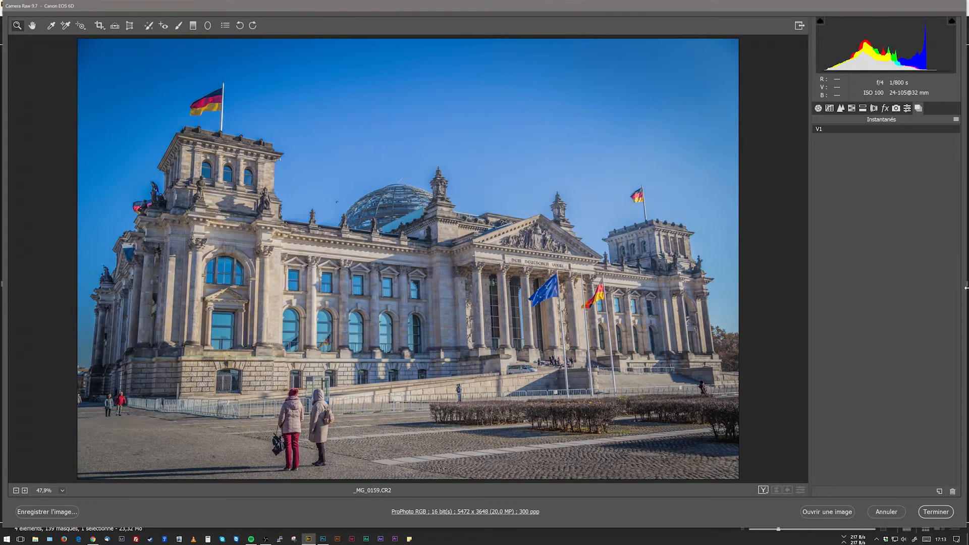
Reset the photo to the Camera Raw default settings and open it in Photoshop.
click(956, 121)
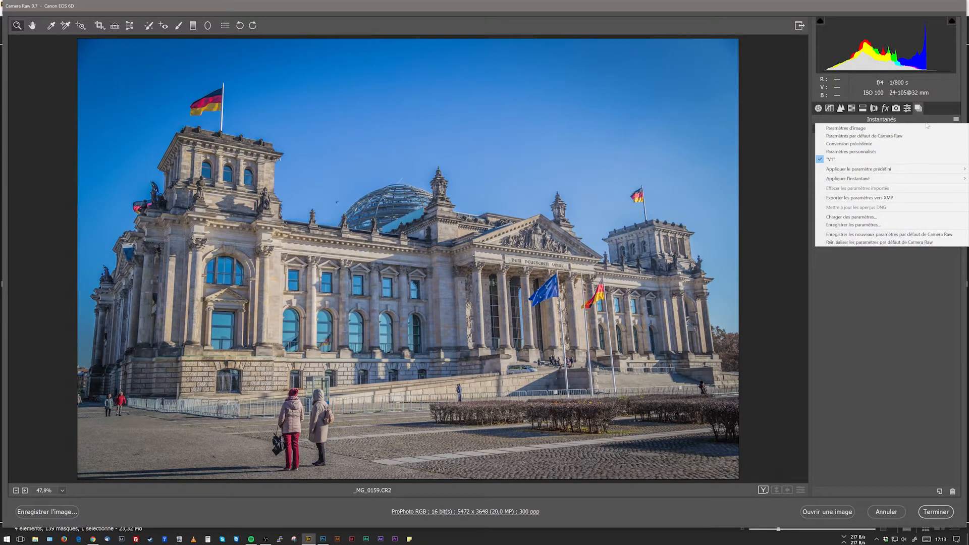
click(906, 137)
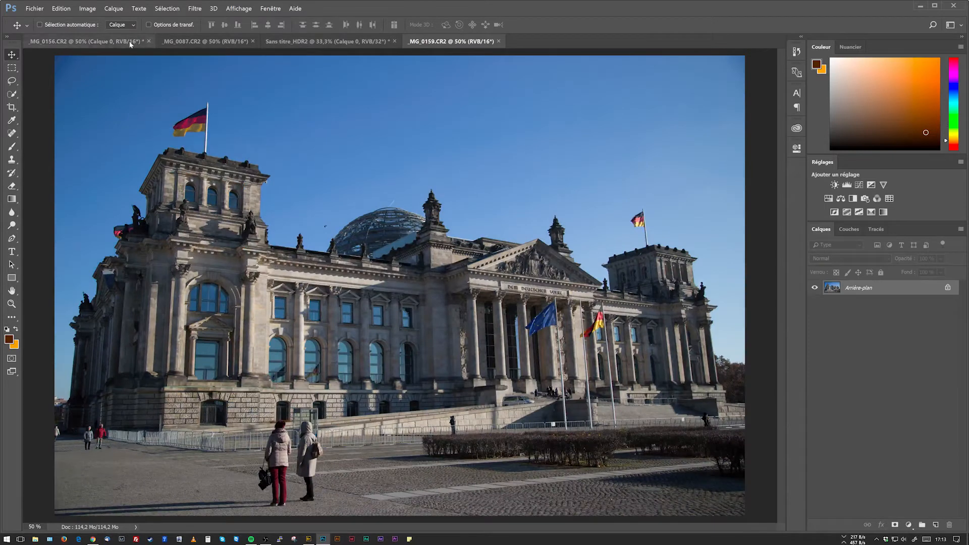
Compare the retouched _MG_0156.CR2 document with the unprocessed _MG_0159.CR2, ending on _MG_0159.CR2.
click(117, 42)
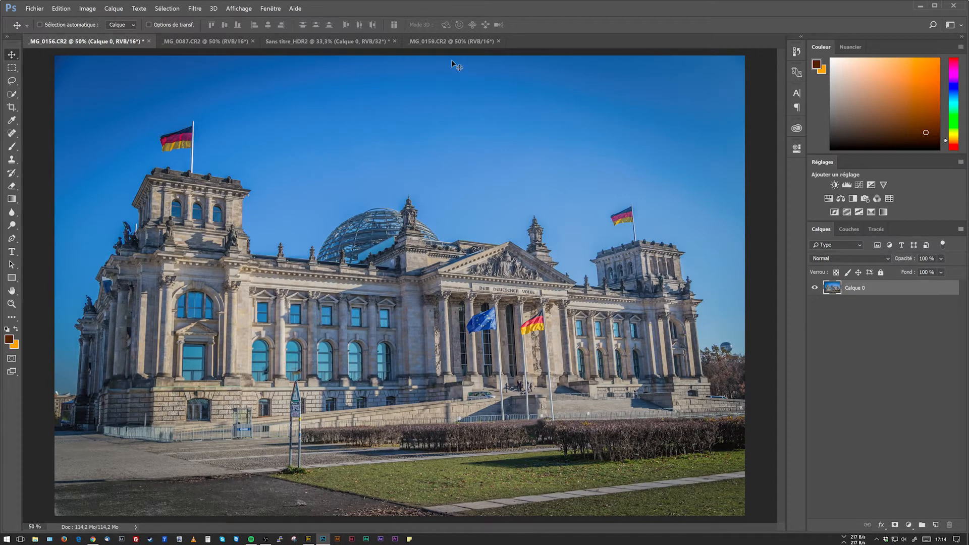
click(452, 41)
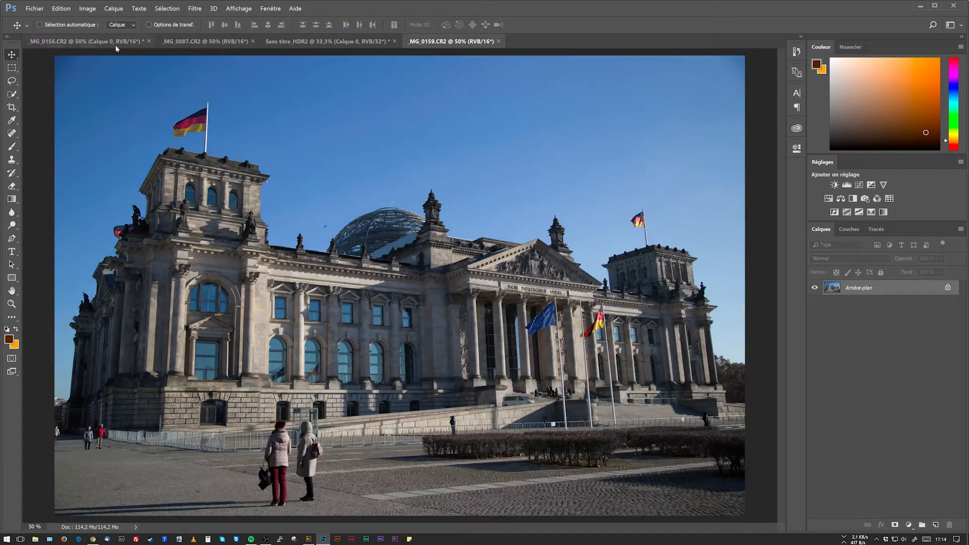
click(116, 44)
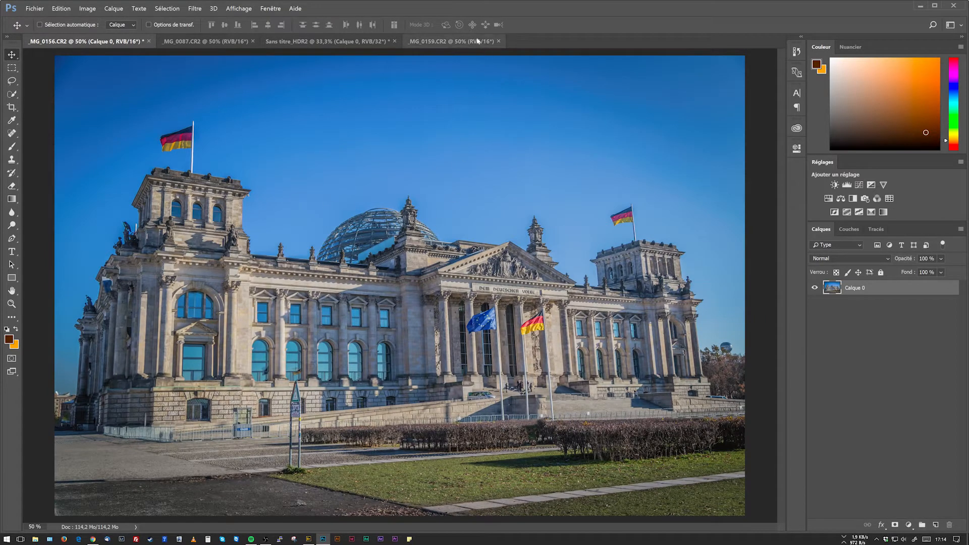
click(489, 50)
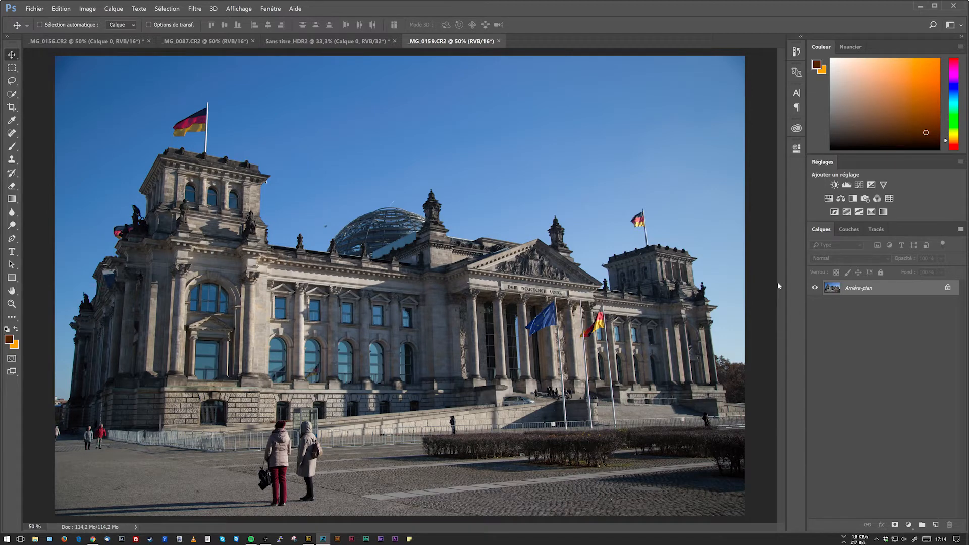
click(961, 24)
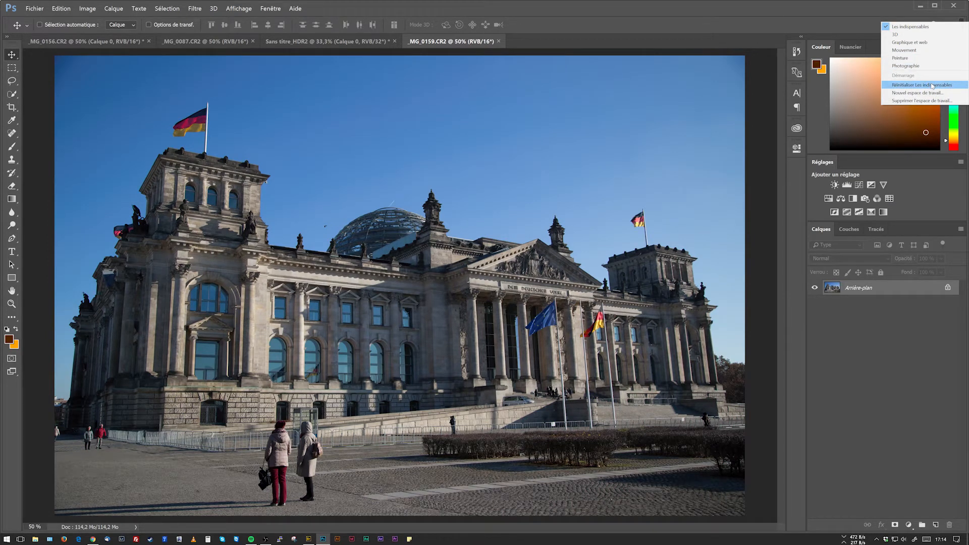
click(842, 374)
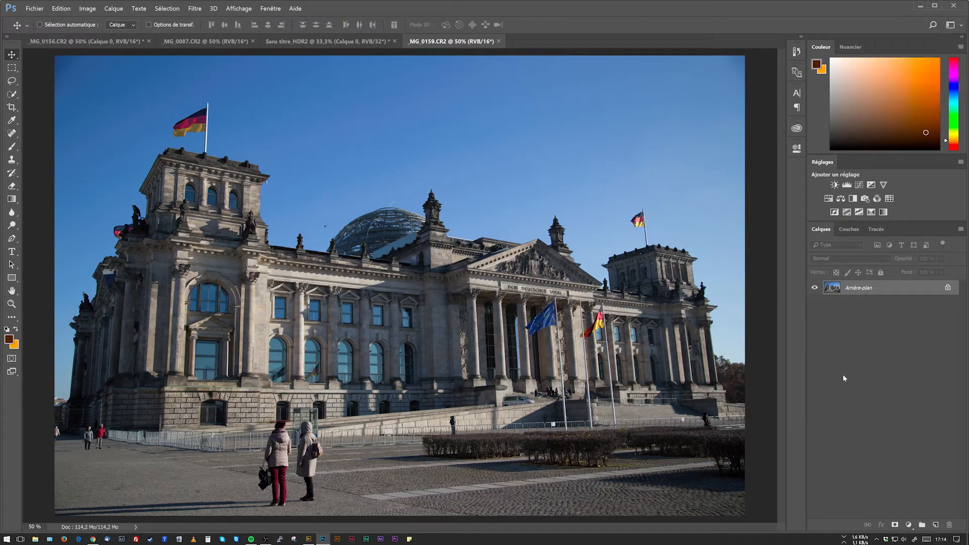
Examine the adjustment layer types available for the photo and the different places that offer them.
click(909, 525)
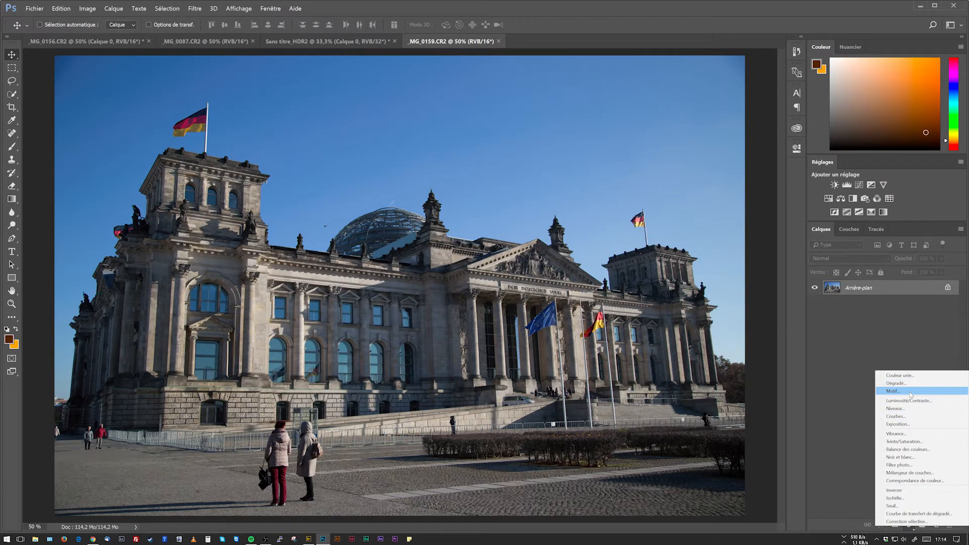
click(870, 328)
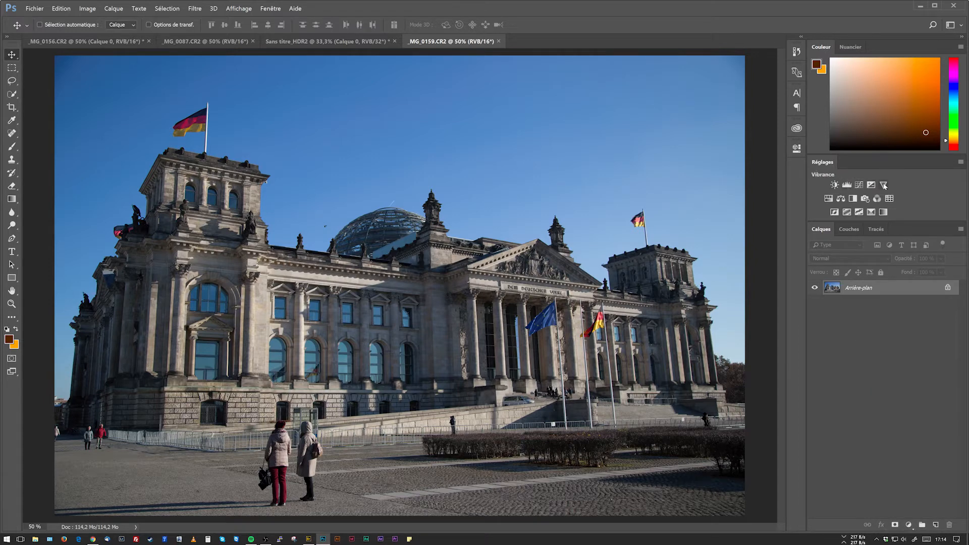
click(909, 525)
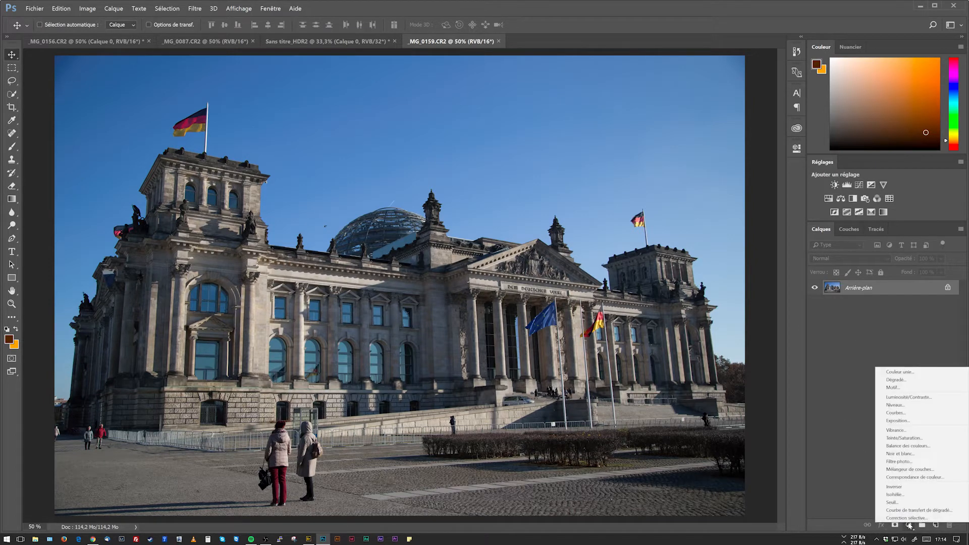
click(112, 9)
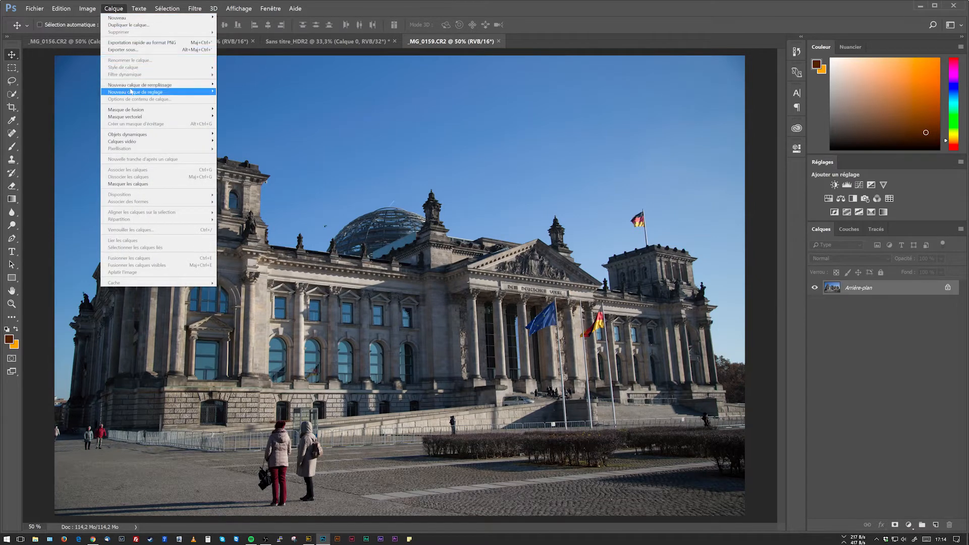
mouse_move(131, 93)
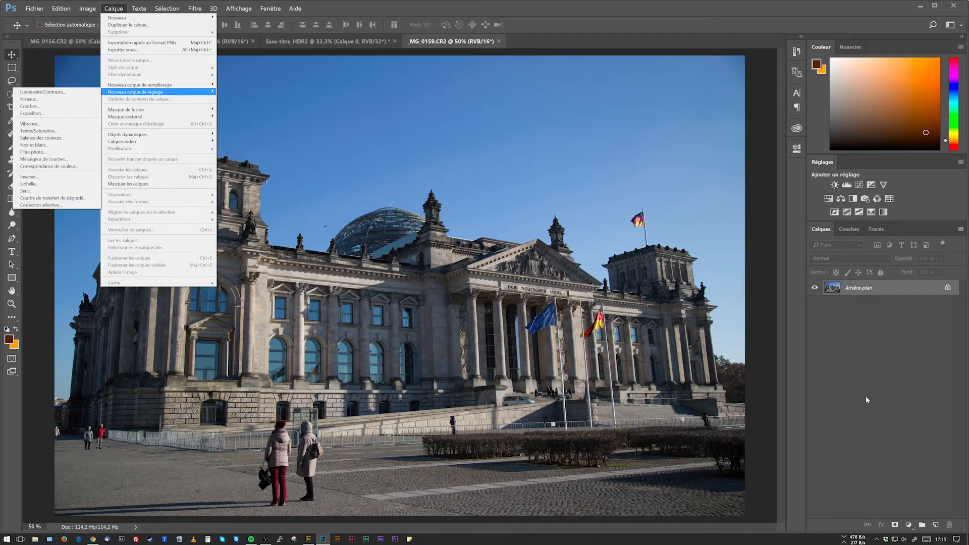
click(909, 525)
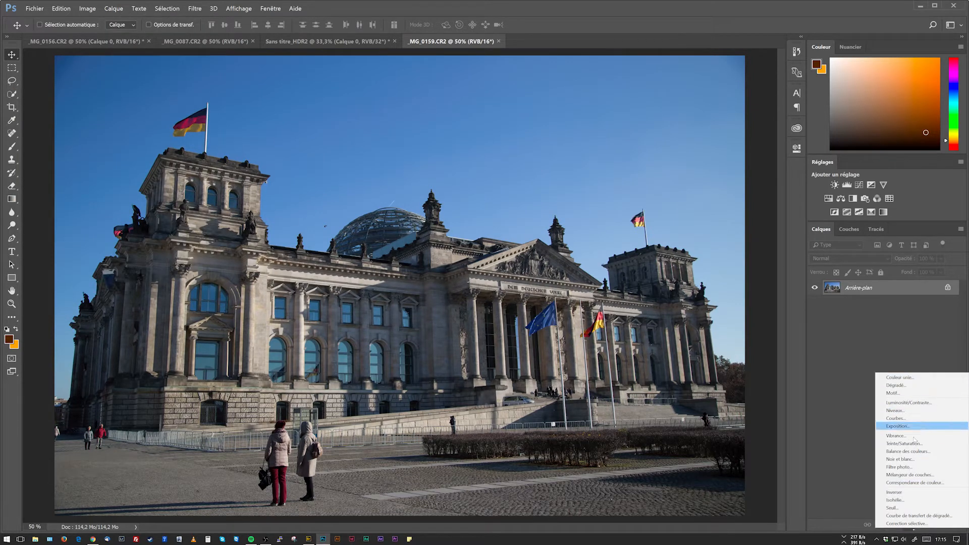
click(931, 337)
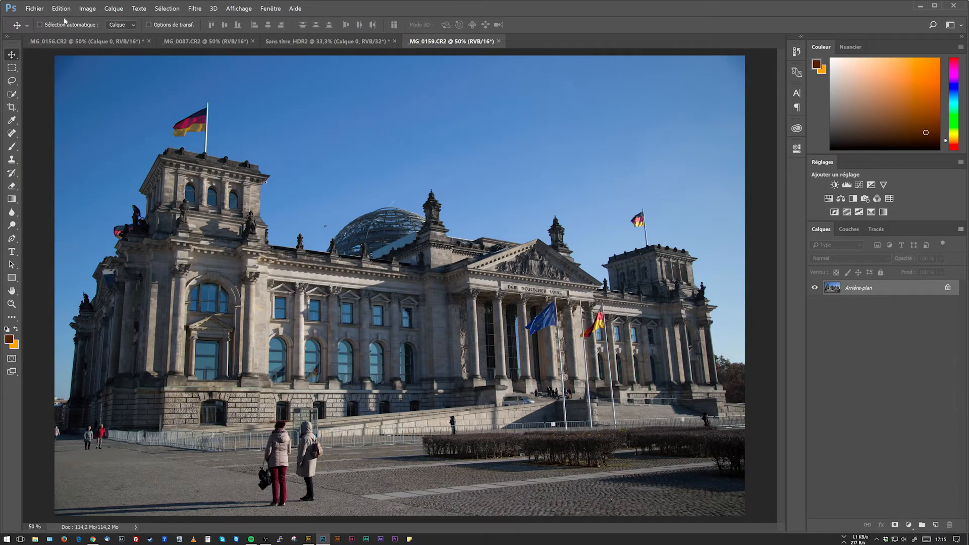
click(113, 8)
mouse_move(134, 92)
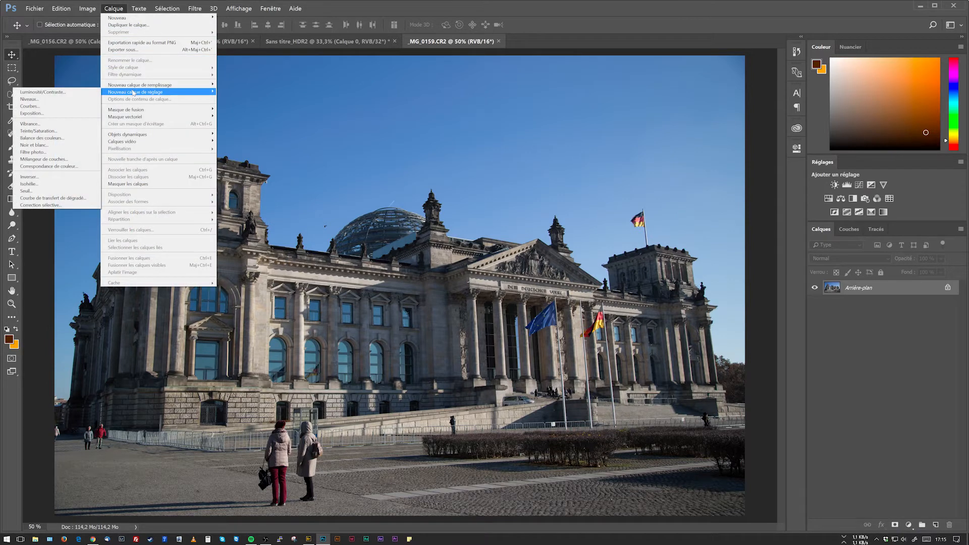
click(851, 373)
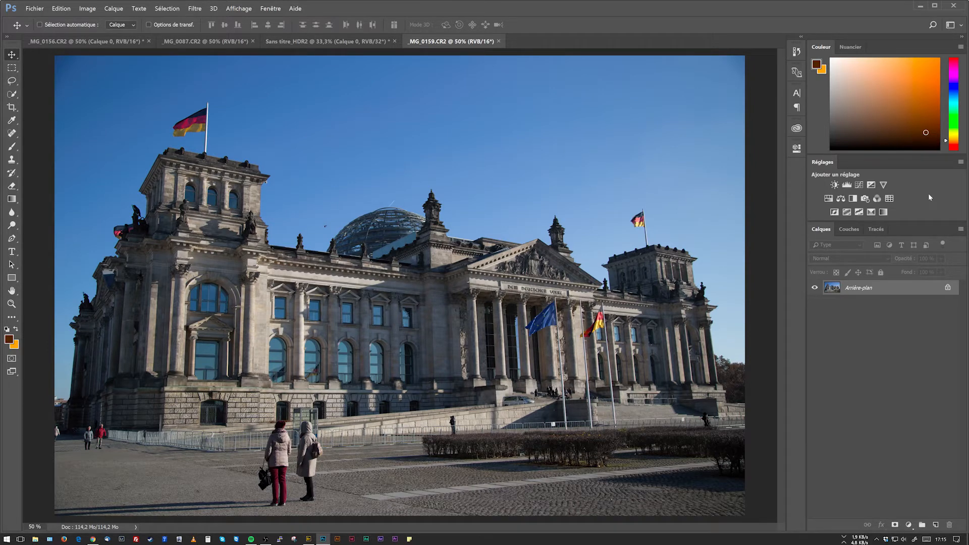
Add a Luminosité/Contraste adjustment layer above the background with brightness 36 and contrast 27.
click(834, 186)
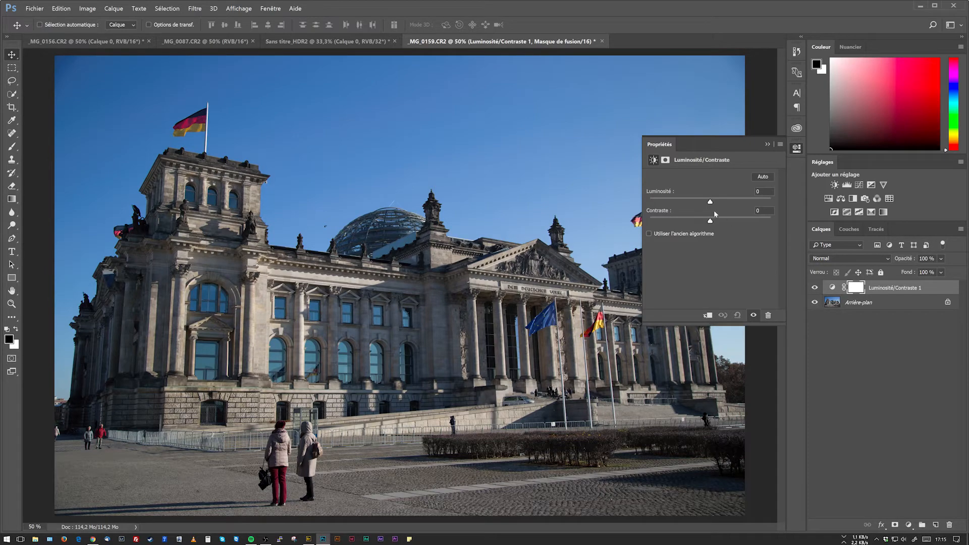
drag(709, 202, 713, 221)
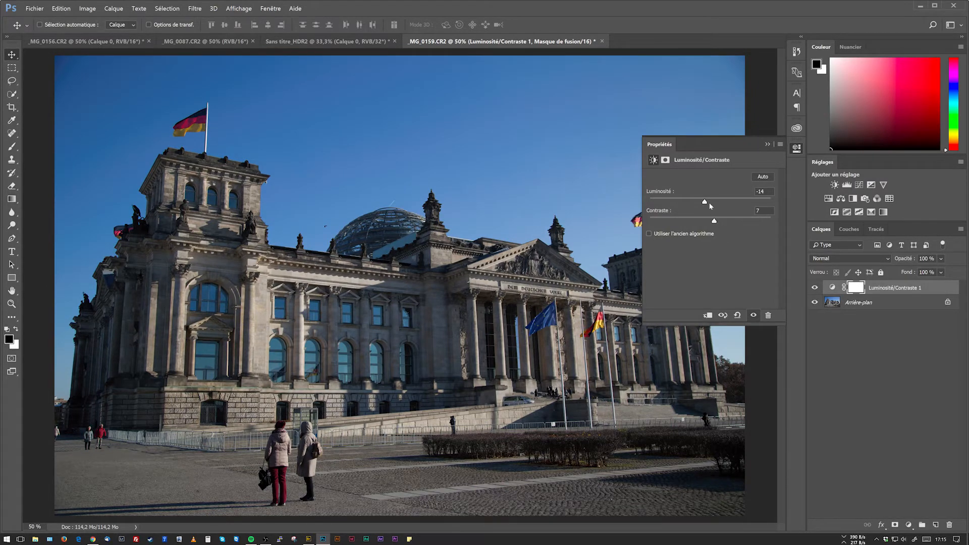
drag(710, 202, 727, 221)
Compare the photo with and without the Luminosité/Contraste adjustment by toggling that layer's visibility, leaving it visible.
click(815, 287)
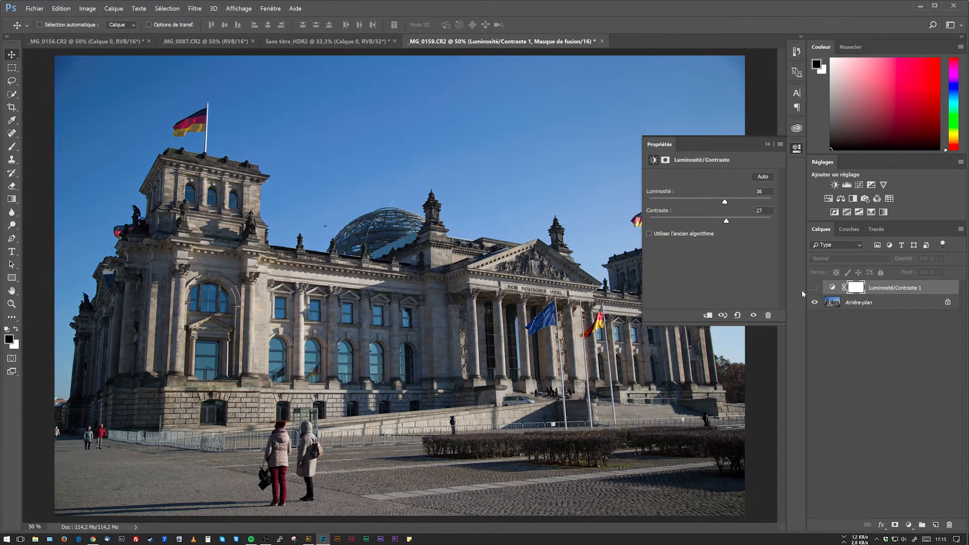
click(814, 288)
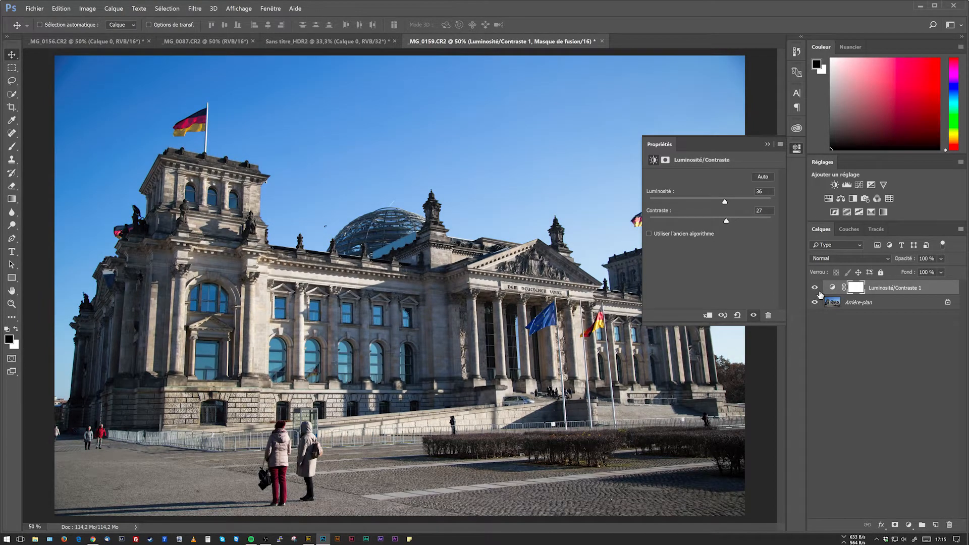
click(814, 288)
click(815, 288)
click(815, 288)
click(814, 288)
click(815, 288)
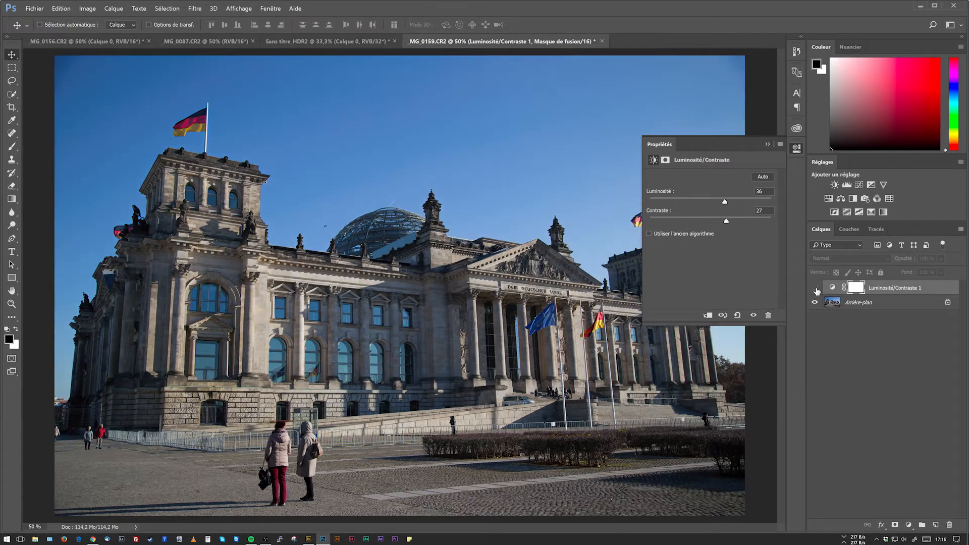
click(814, 288)
Try the Luminosité/Contraste layer at 65% opacity, then restore it to 100% in Normal blend mode.
mouse_move(906, 263)
mouse_down()
mouse_move(871, 262)
mouse_move(888, 258)
mouse_up()
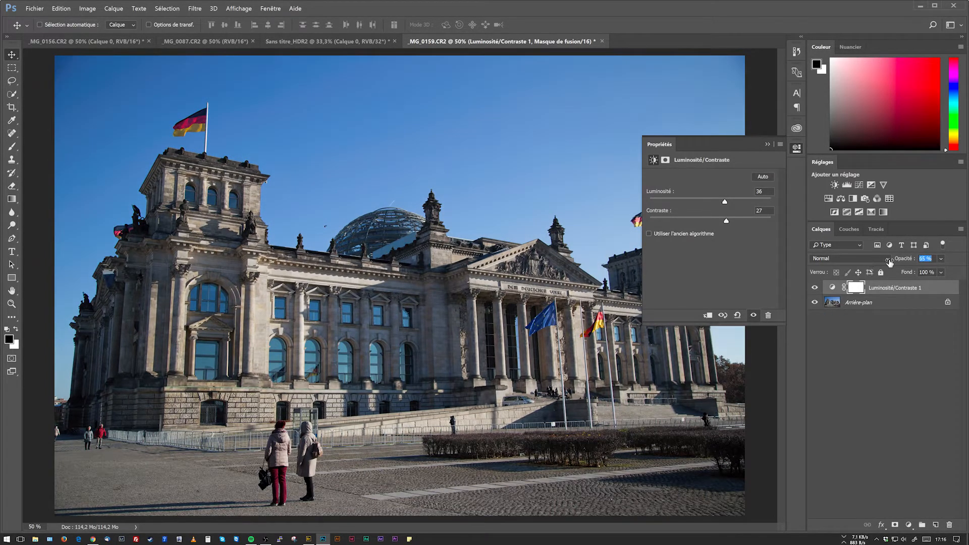
click(888, 258)
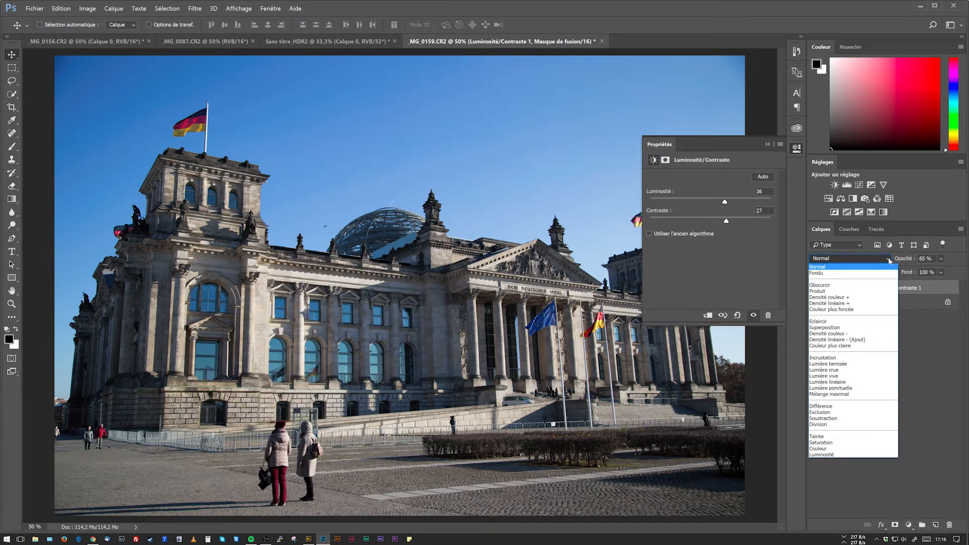
click(889, 260)
drag(905, 260, 926, 260)
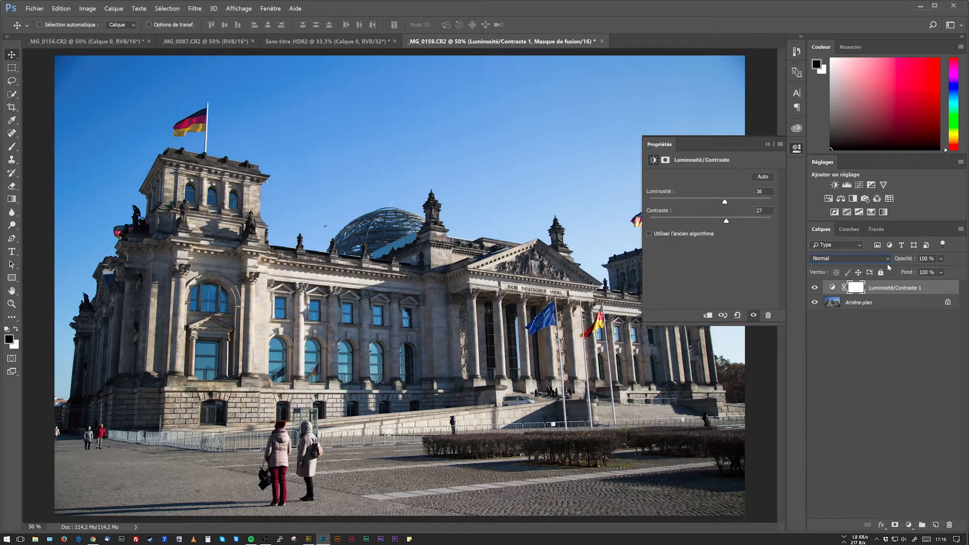
Paint in black on the Luminosité/Contraste layer's mask with the Brush at 49% opacity, over the sky above the dome.
click(927, 330)
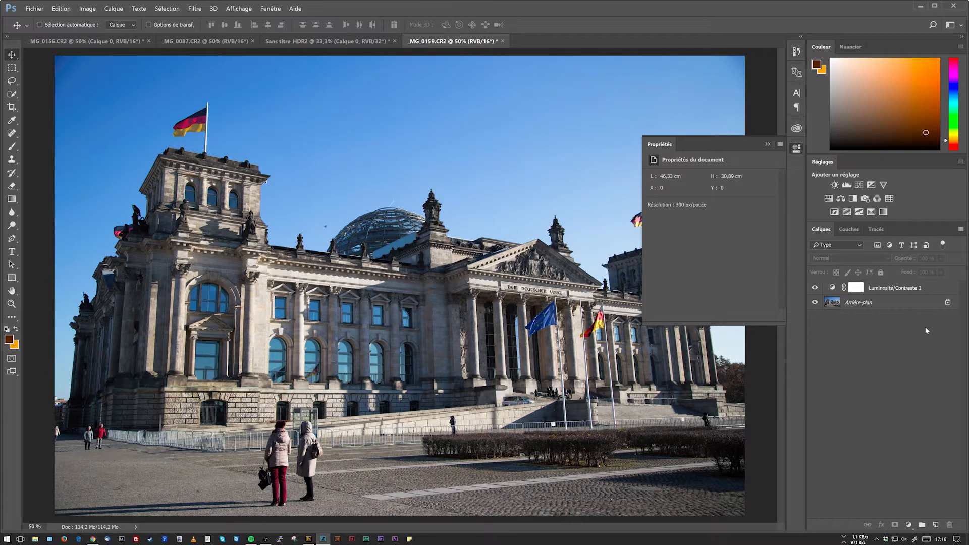
click(856, 288)
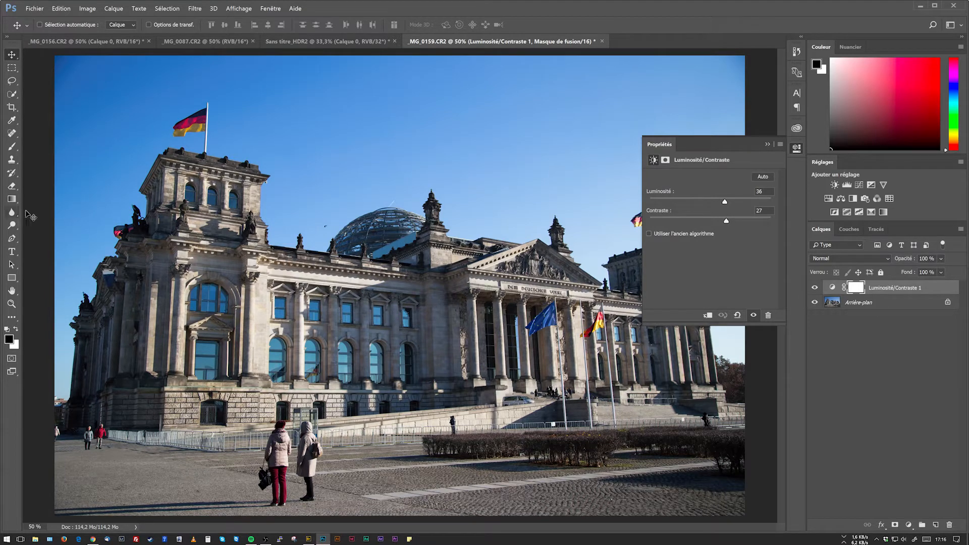
click(11, 146)
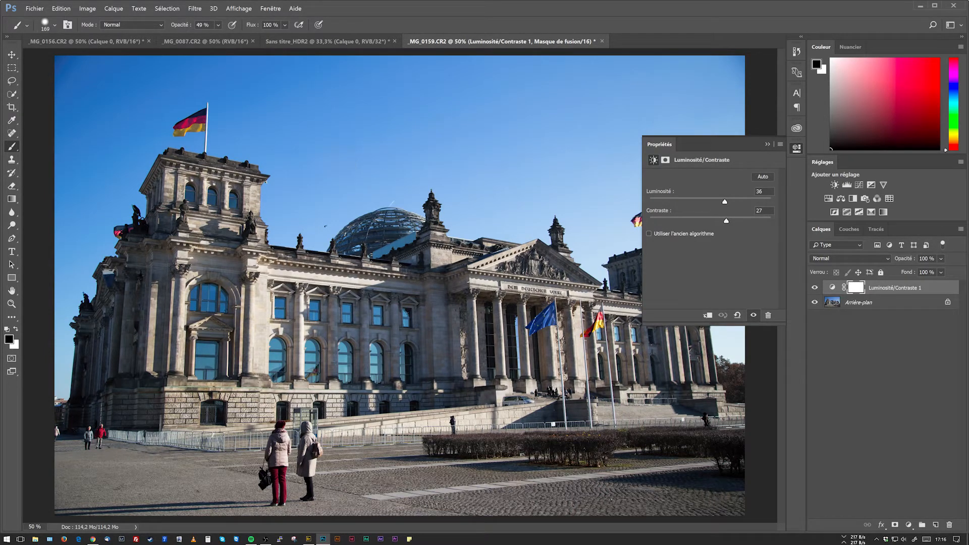
mouse_move(424, 179)
mouse_down()
mouse_move(407, 196)
mouse_move(446, 228)
mouse_up()
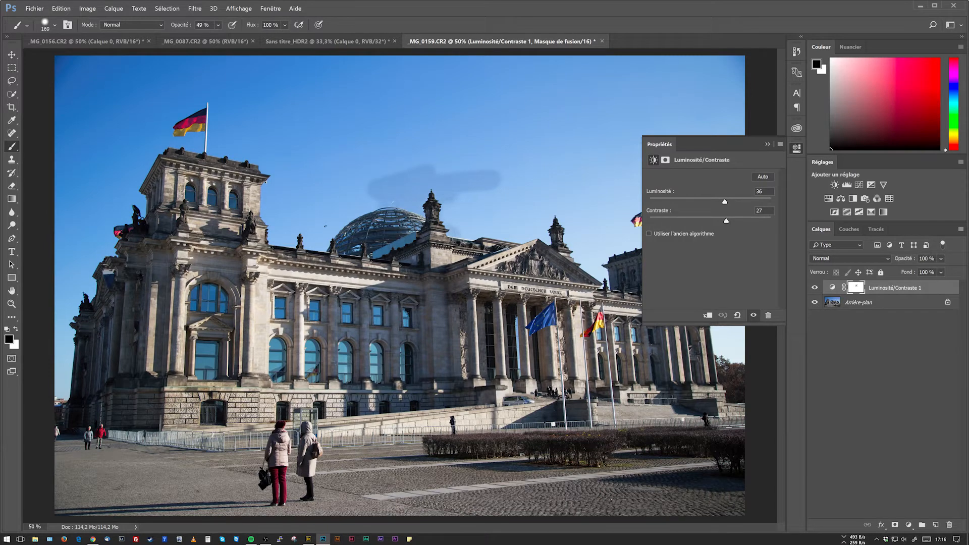
Paint black at 100% brush opacity on the Luminosité/Contraste mask over the sky around the dome, from the flag tower to the roof statue.
key(0)
drag(349, 195, 452, 161)
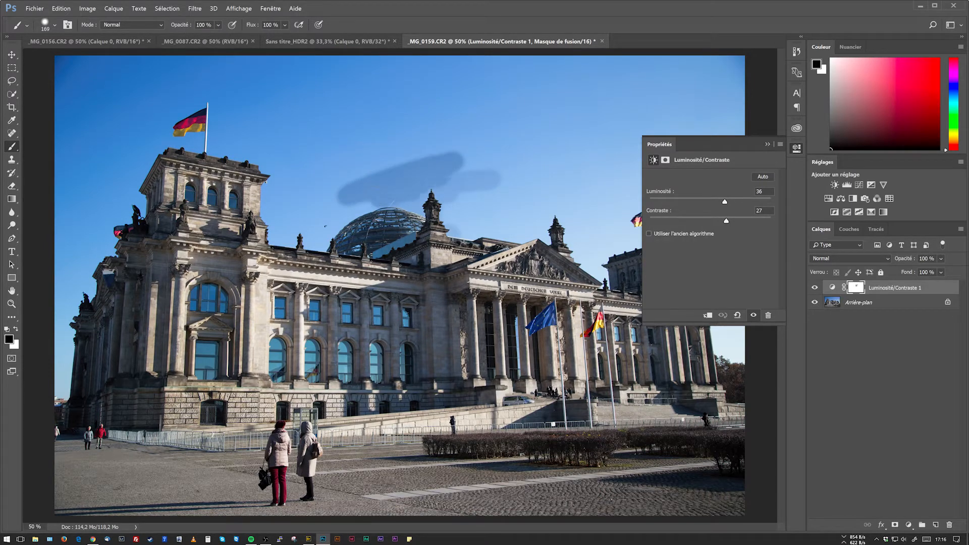
mouse_move(419, 203)
mouse_down()
mouse_move(355, 218)
mouse_move(323, 242)
mouse_move(303, 225)
mouse_move(295, 238)
mouse_move(272, 212)
mouse_up()
click(815, 288)
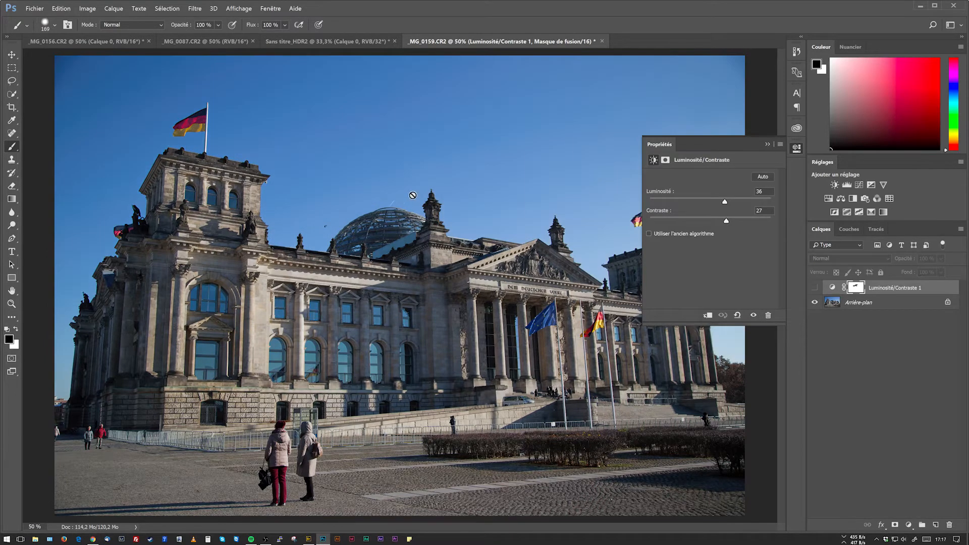
click(815, 287)
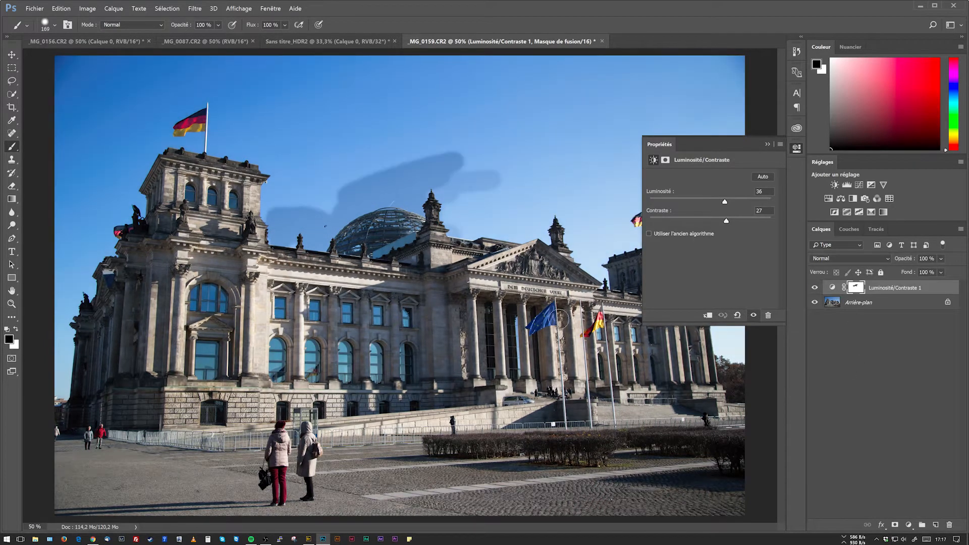
mouse_move(457, 202)
mouse_down()
mouse_move(449, 222)
mouse_move(492, 230)
mouse_move(449, 187)
mouse_move(484, 169)
mouse_move(271, 205)
mouse_move(293, 226)
mouse_move(309, 201)
mouse_move(273, 197)
mouse_move(267, 164)
mouse_move(228, 149)
mouse_move(233, 109)
mouse_move(215, 124)
mouse_move(218, 104)
mouse_move(273, 124)
mouse_move(302, 167)
mouse_move(406, 172)
mouse_up()
click(767, 144)
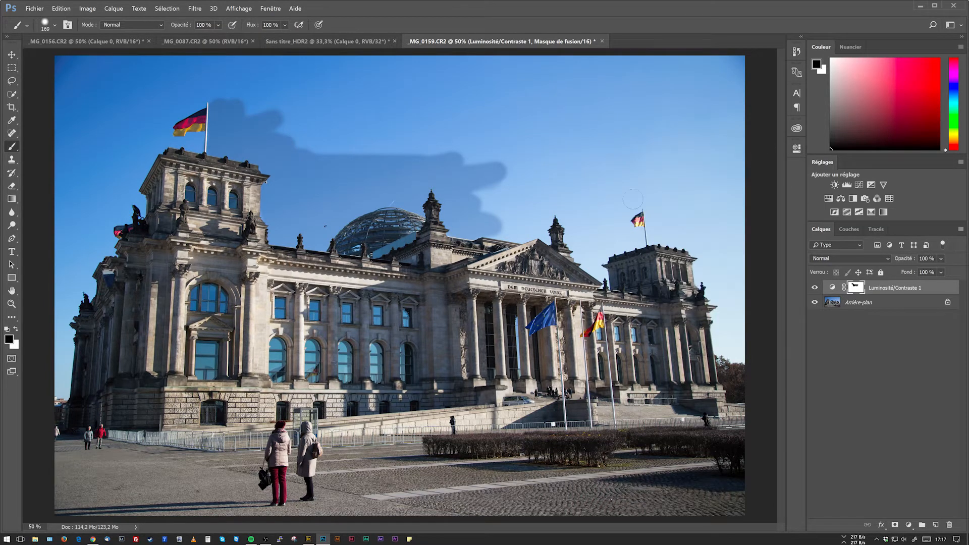
Paint out the rest of the sky on the Luminosité/Contraste mask in black, enlarging the brush to 332 px for the large areas.
mouse_move(502, 221)
mouse_down()
mouse_move(546, 244)
mouse_move(562, 205)
mouse_move(573, 243)
mouse_move(606, 275)
mouse_move(628, 253)
mouse_move(655, 249)
mouse_up()
right_click(698, 232)
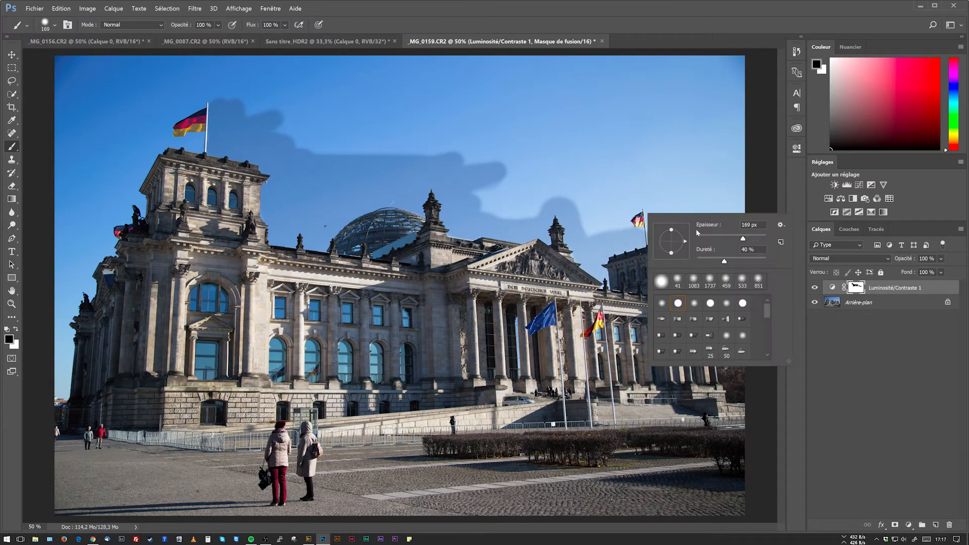
click(751, 238)
click(683, 163)
mouse_move(544, 144)
mouse_down()
mouse_move(120, 90)
mouse_move(505, 71)
mouse_move(741, 78)
mouse_move(272, 122)
mouse_move(376, 144)
mouse_move(487, 145)
mouse_move(535, 182)
mouse_move(570, 126)
mouse_move(697, 104)
mouse_move(615, 172)
mouse_move(621, 196)
mouse_move(731, 197)
mouse_move(699, 227)
mouse_move(734, 229)
mouse_move(717, 283)
mouse_move(735, 290)
mouse_move(731, 346)
mouse_up()
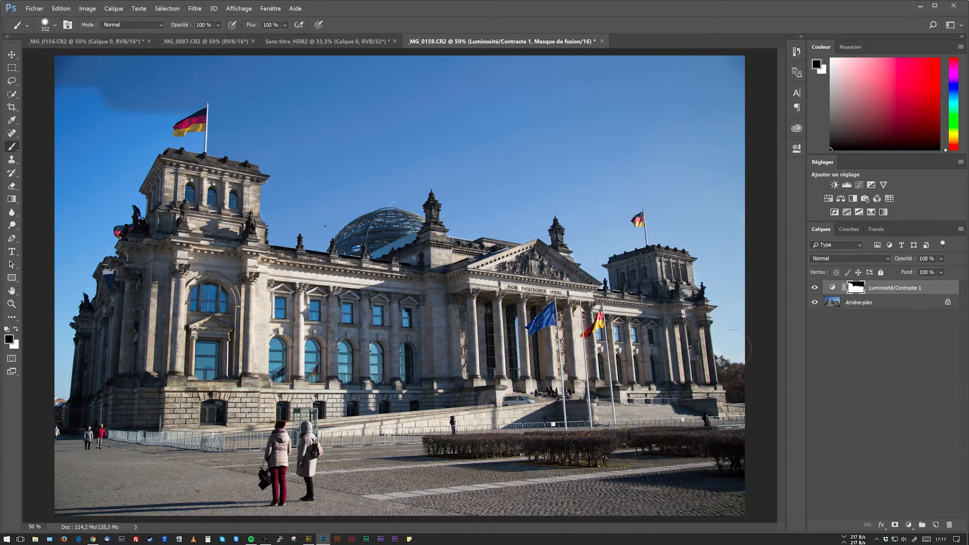
mouse_move(192, 129)
mouse_down()
mouse_move(146, 141)
mouse_move(83, 129)
mouse_move(44, 103)
mouse_move(70, 186)
mouse_move(129, 187)
mouse_move(106, 210)
mouse_move(134, 212)
mouse_move(71, 253)
mouse_move(71, 298)
mouse_move(69, 248)
mouse_move(51, 395)
mouse_move(55, 383)
mouse_up()
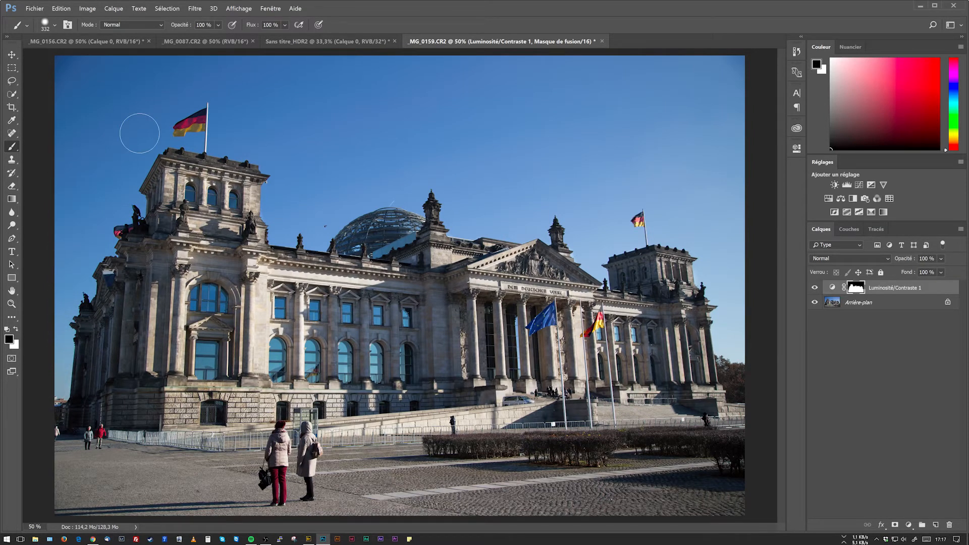
Compare the photo with and without the masked Luminosité/Contraste layer by toggling its visibility, leaving it visible.
click(816, 287)
click(816, 287)
click(816, 288)
click(816, 287)
click(816, 287)
click(816, 288)
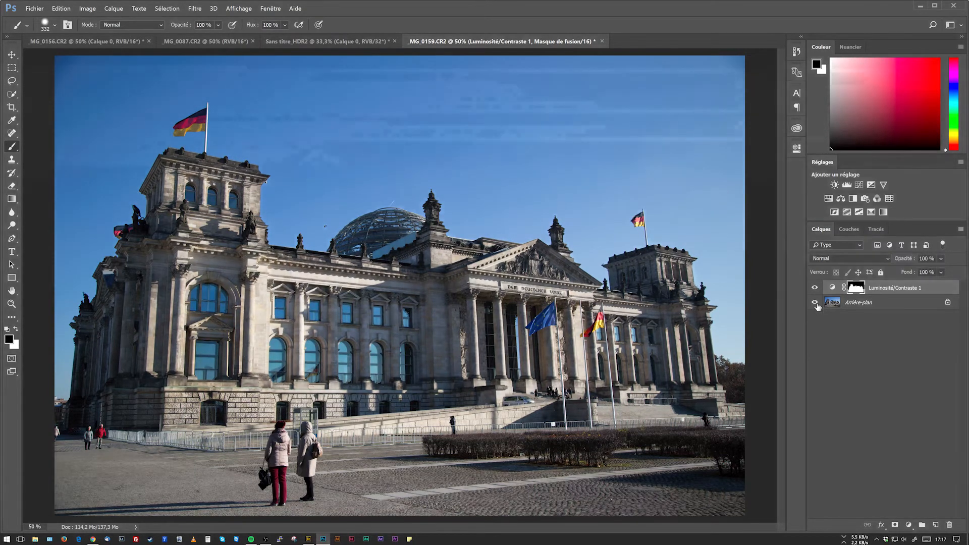
Reduce the Luminosité/Contraste adjustment to brightness 19 and contrast 14.
double_click(833, 287)
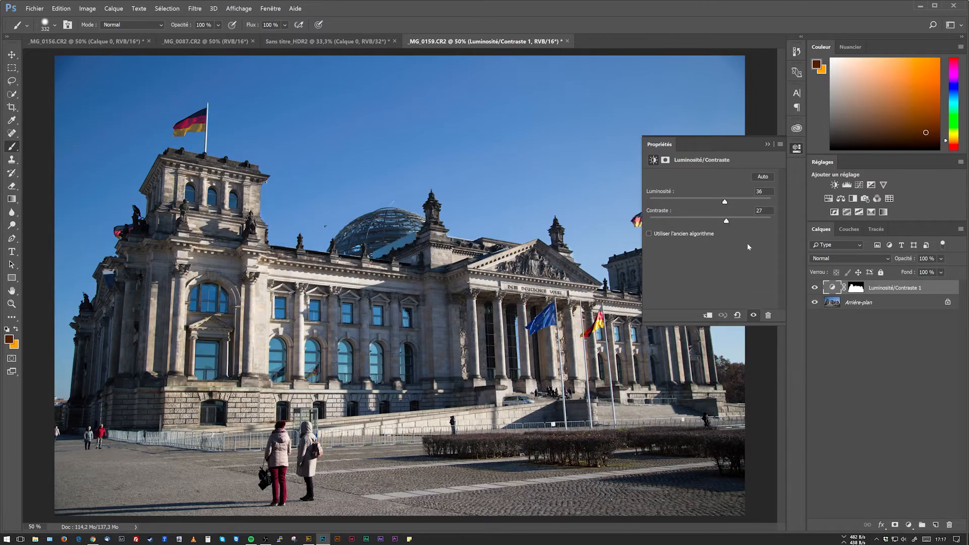
drag(725, 201, 721, 225)
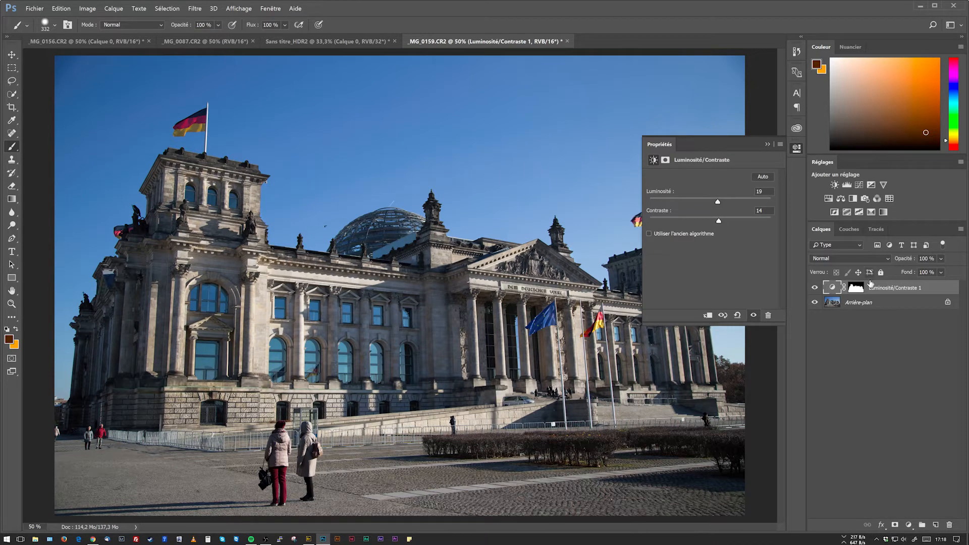
drag(898, 287, 921, 353)
Hide the Luminosité/Contraste layer and add a Niveaux adjustment layer with input black point 3 and white point 221.
click(815, 288)
click(847, 186)
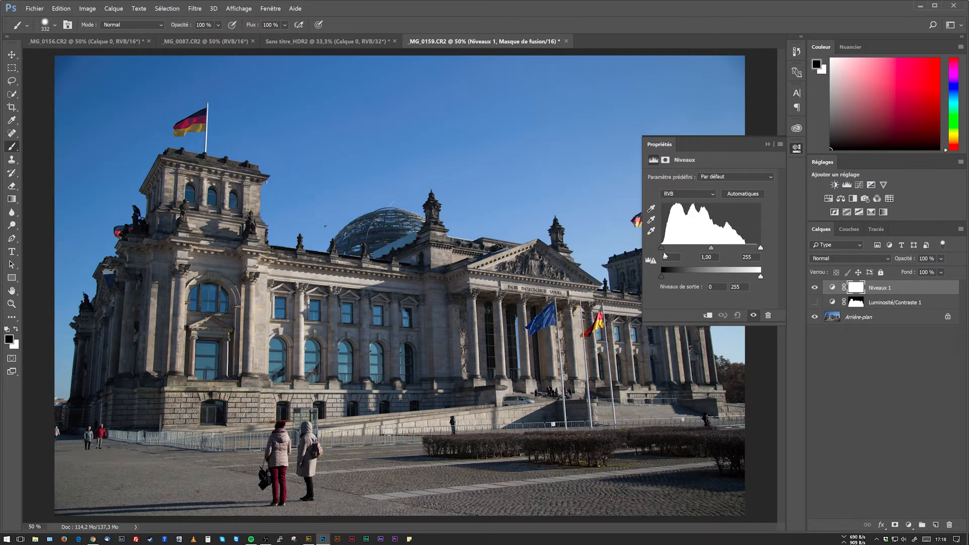
drag(662, 249, 671, 249)
mouse_move(760, 248)
mouse_down()
mouse_move(747, 250)
mouse_move(759, 251)
mouse_up()
drag(671, 248, 665, 247)
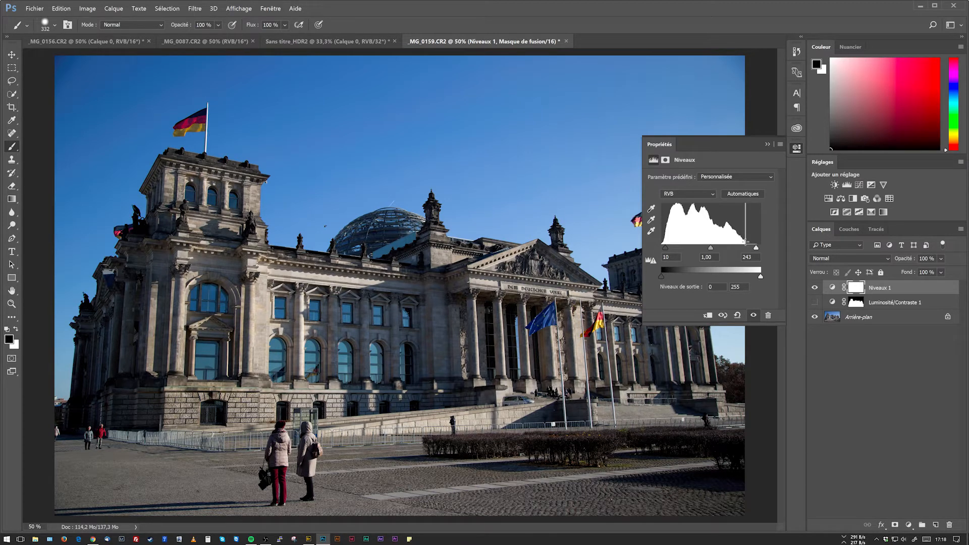
drag(756, 247, 747, 247)
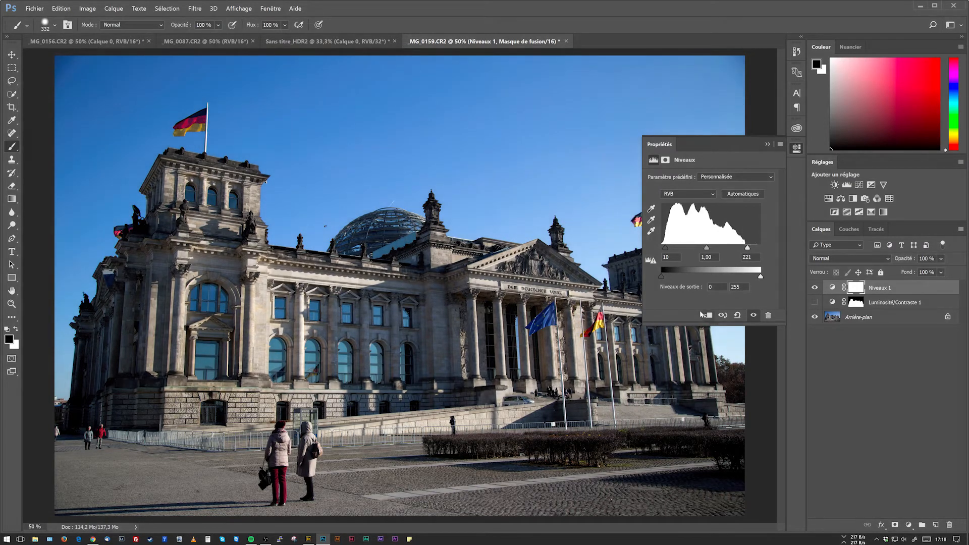
drag(662, 247, 664, 251)
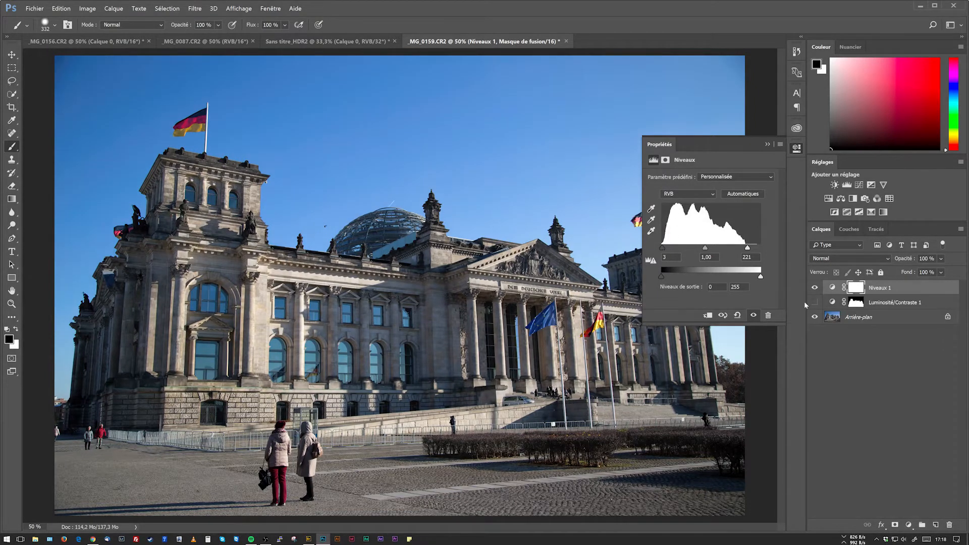
Compare the Niveaux and Luminosité/Contraste effects by toggling both layers' visibility, leaving only Luminosité/Contraste shown above the background.
click(815, 288)
click(815, 287)
click(815, 287)
click(815, 287)
click(814, 288)
click(814, 288)
click(814, 287)
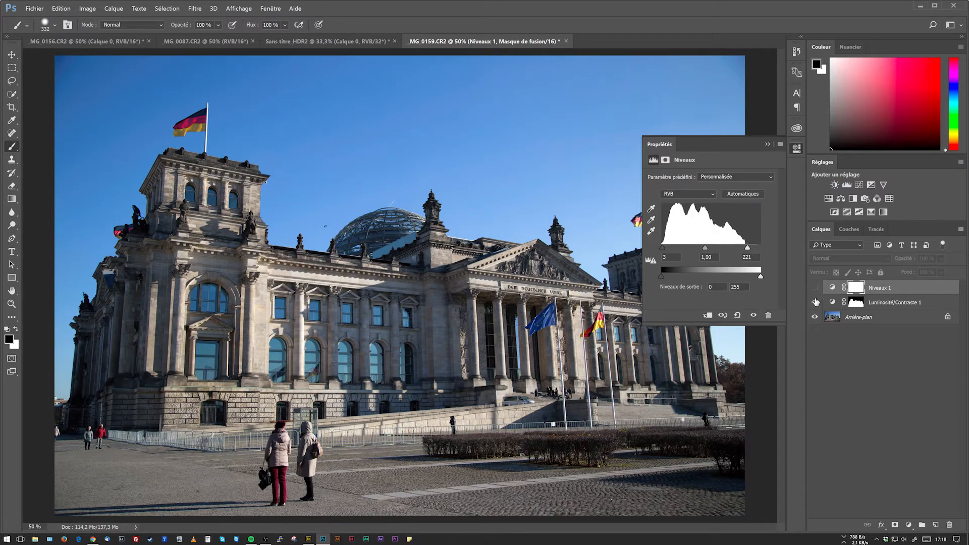
click(815, 302)
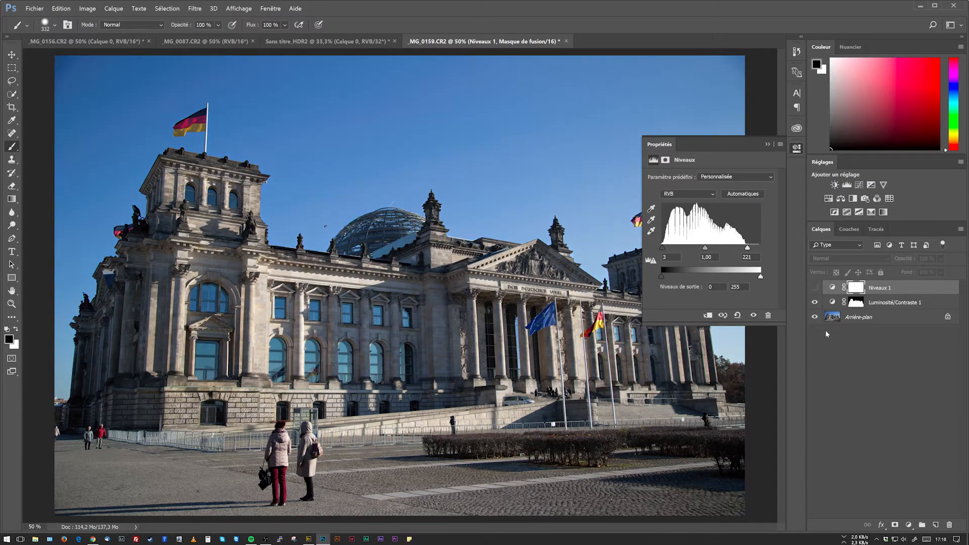
Set the Luminosité/Contraste layer to brightness 21 and contrast 6, then hide it and show the Niveaux layer.
click(832, 303)
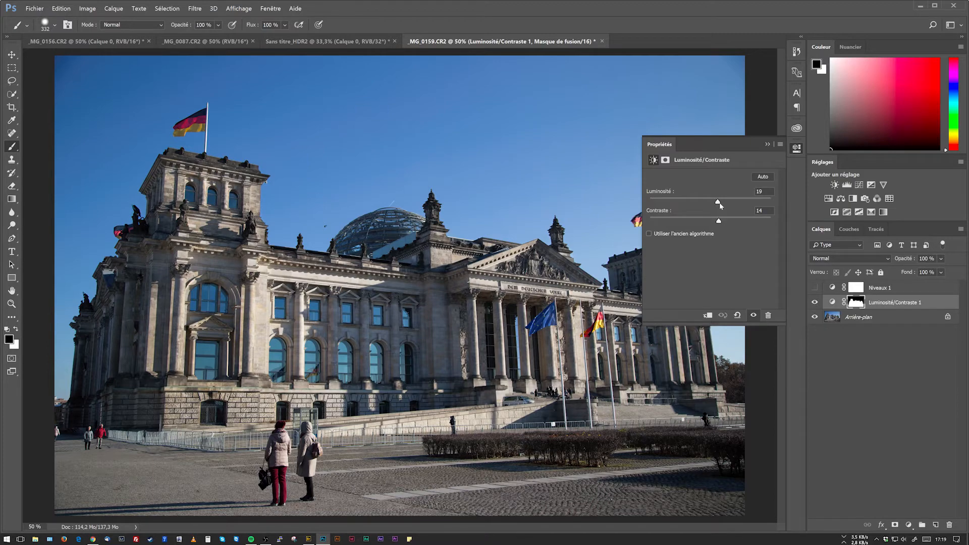
mouse_move(718, 202)
mouse_down()
mouse_move(678, 202)
mouse_move(722, 202)
mouse_up()
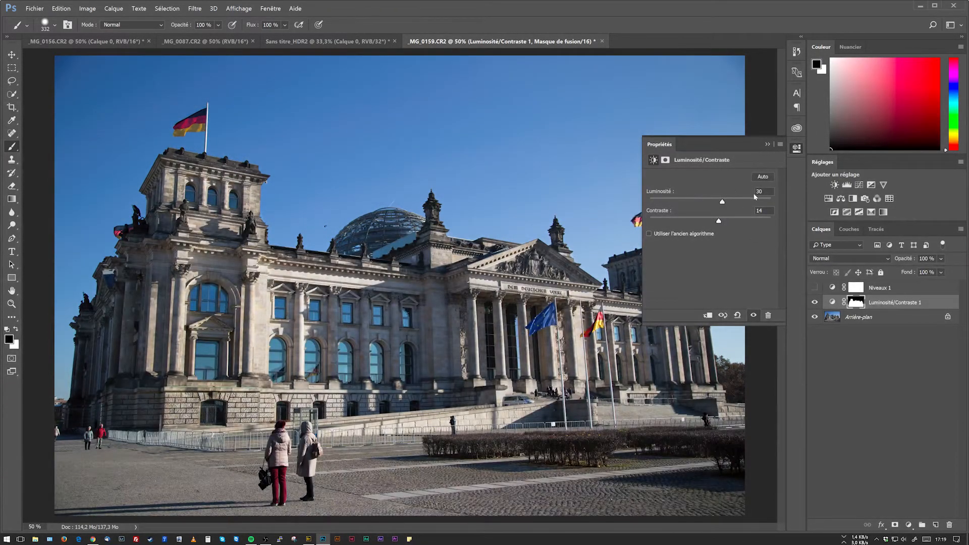
mouse_move(722, 202)
mouse_down()
mouse_move(741, 221)
mouse_move(717, 221)
mouse_move(728, 202)
mouse_move(720, 203)
mouse_up()
click(814, 288)
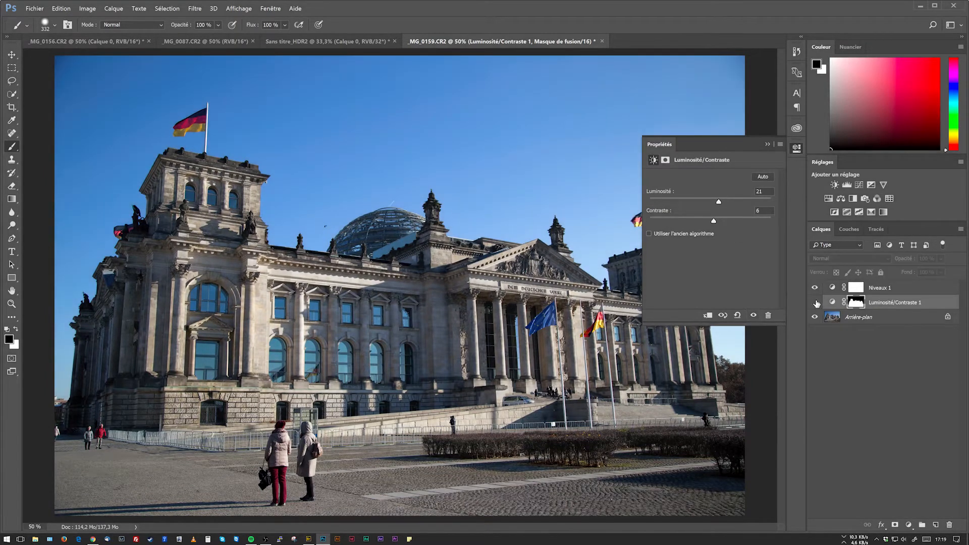
click(815, 302)
Select the Niveaux layer, display the histogram docked beside Couleur and Nuancier, and collapse the Navigation view.
click(833, 290)
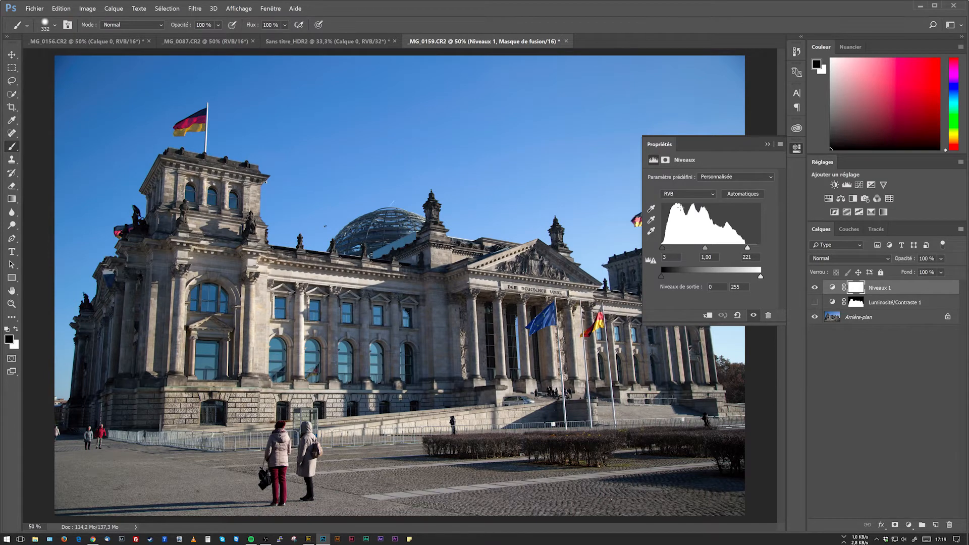
click(270, 8)
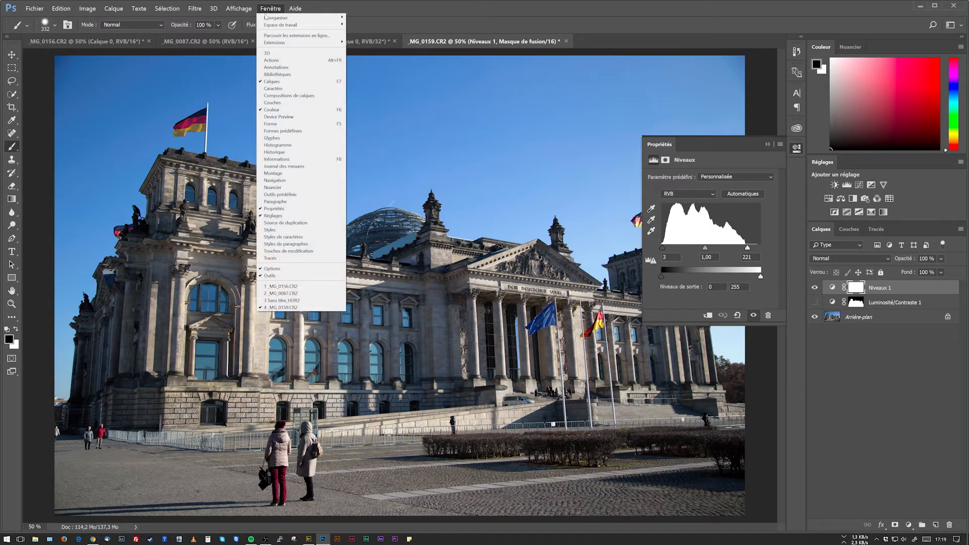
click(278, 145)
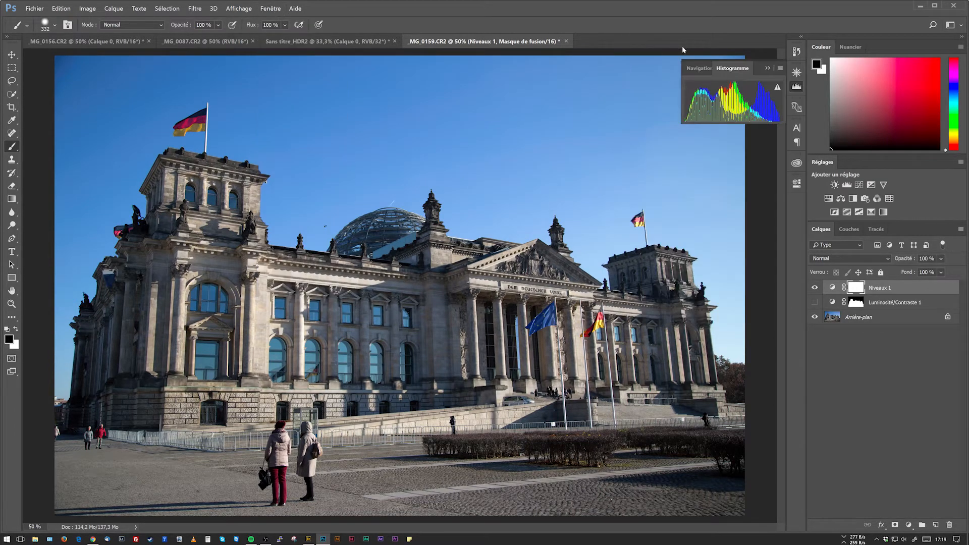
drag(727, 70, 885, 74)
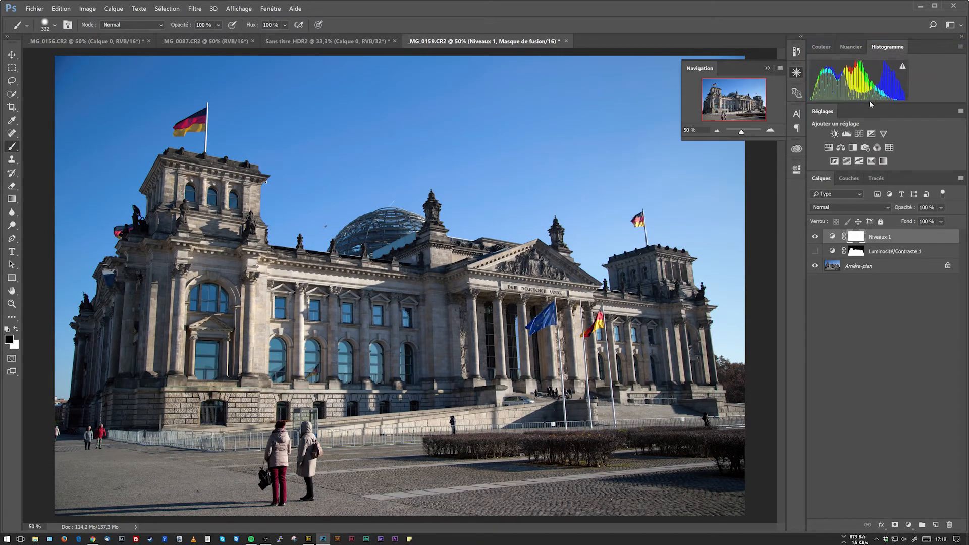
click(796, 72)
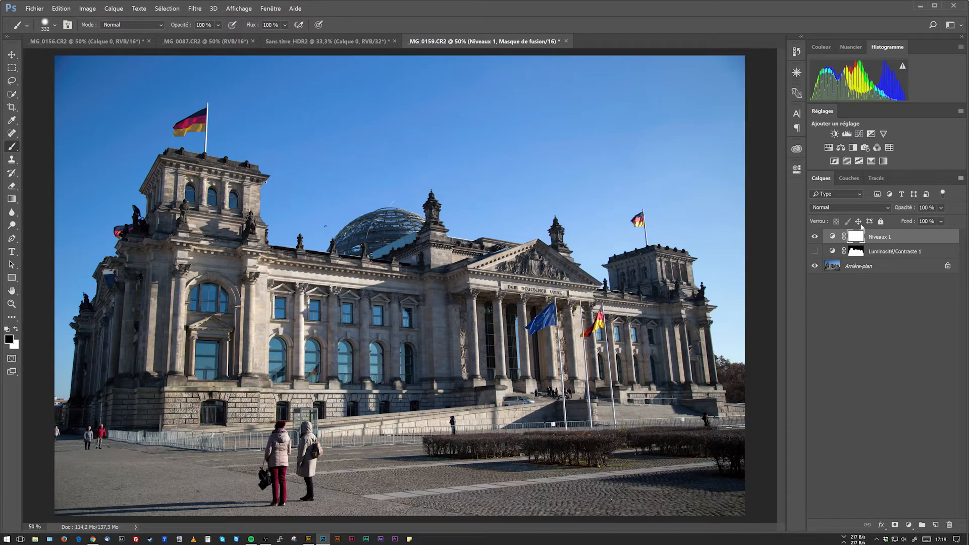
Set the Niveaux layer's input white point to 217 and leave its output levels at 0 and 255.
double_click(833, 236)
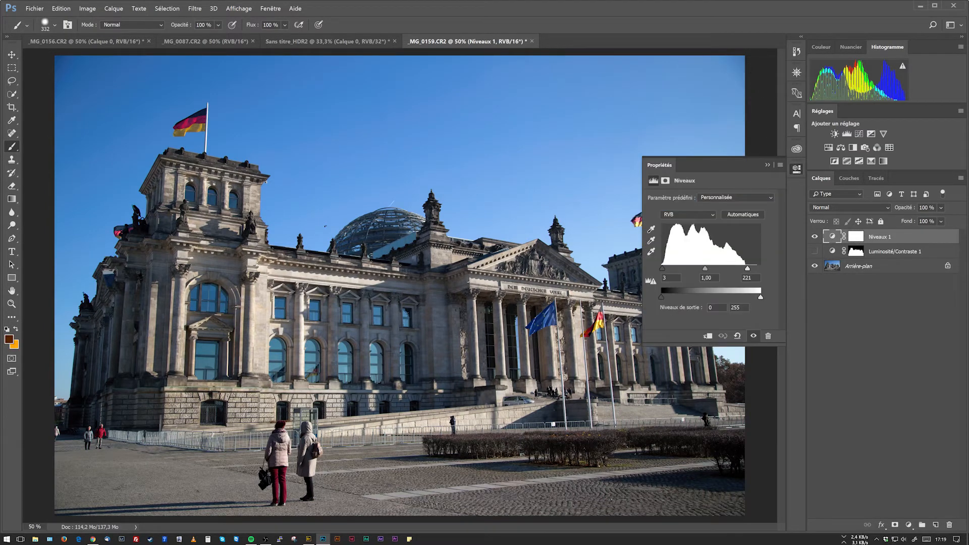
mouse_move(748, 268)
mouse_down()
mouse_move(760, 273)
mouse_move(746, 275)
mouse_up()
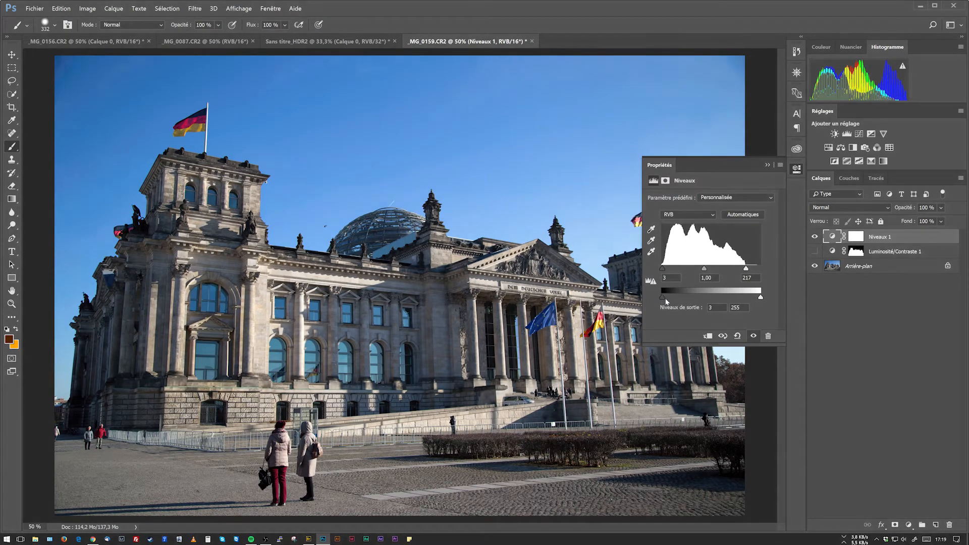
mouse_move(661, 297)
mouse_down()
mouse_move(691, 299)
mouse_move(661, 297)
mouse_up()
mouse_move(761, 298)
mouse_down()
mouse_move(729, 298)
mouse_move(761, 302)
mouse_up()
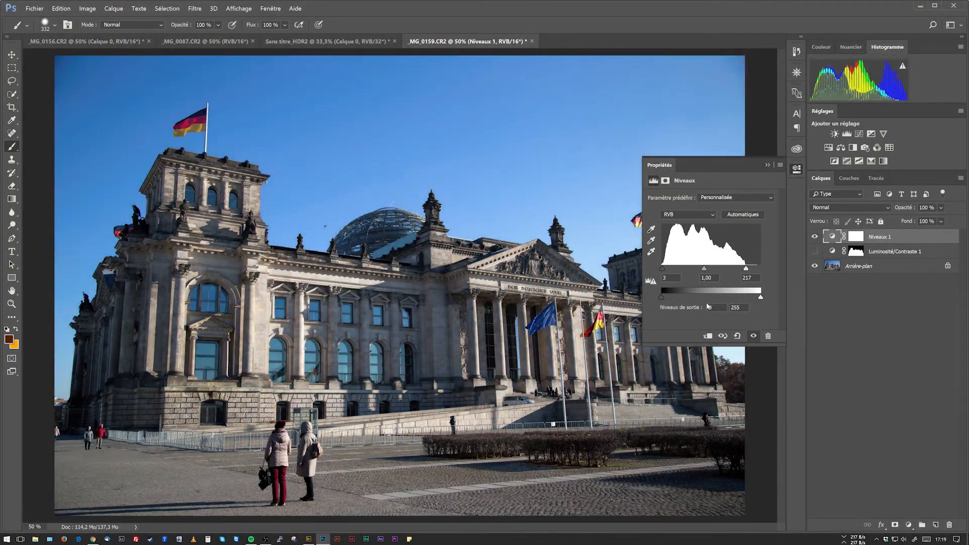
Try a black output level of 20 on the Niveaux layer, then restore it to 0.
drag(664, 298, 671, 299)
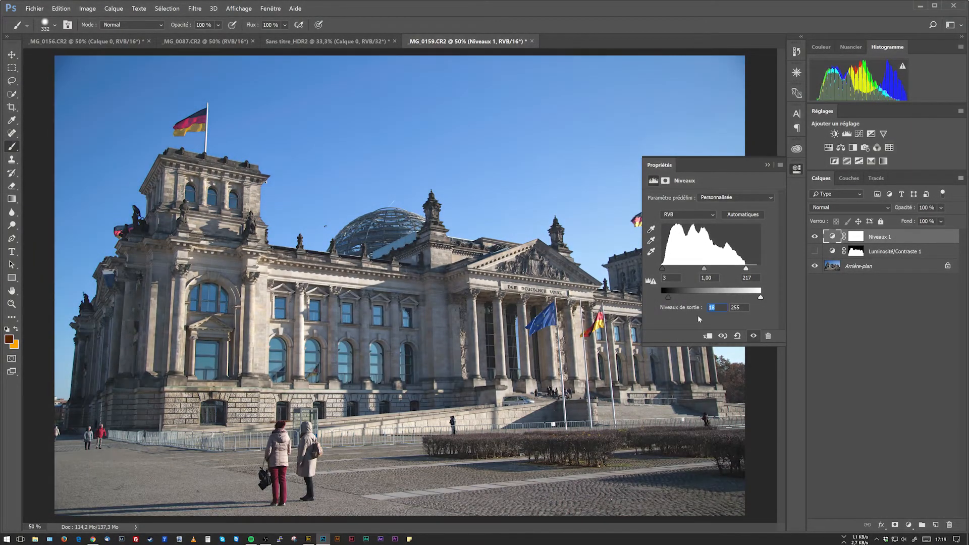
text(20)
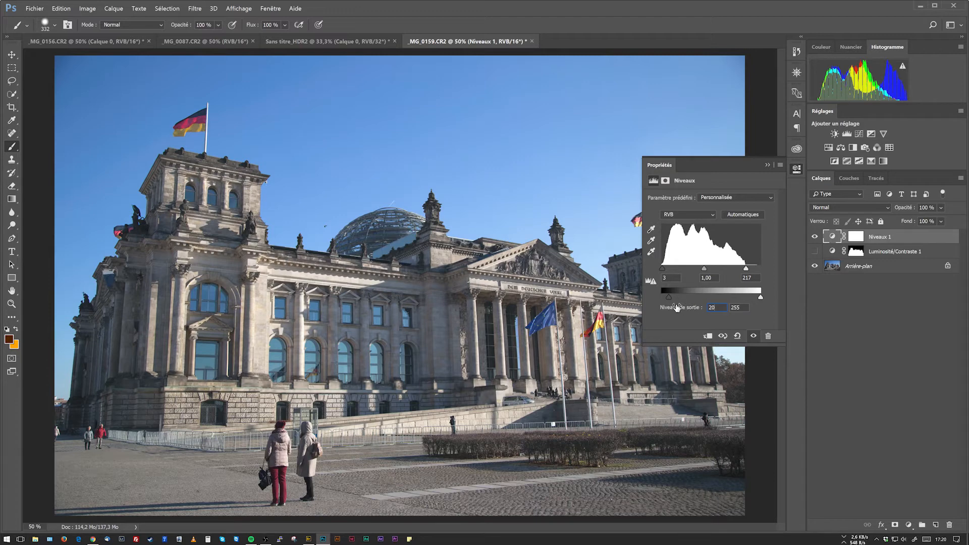
key(Return)
text(0)
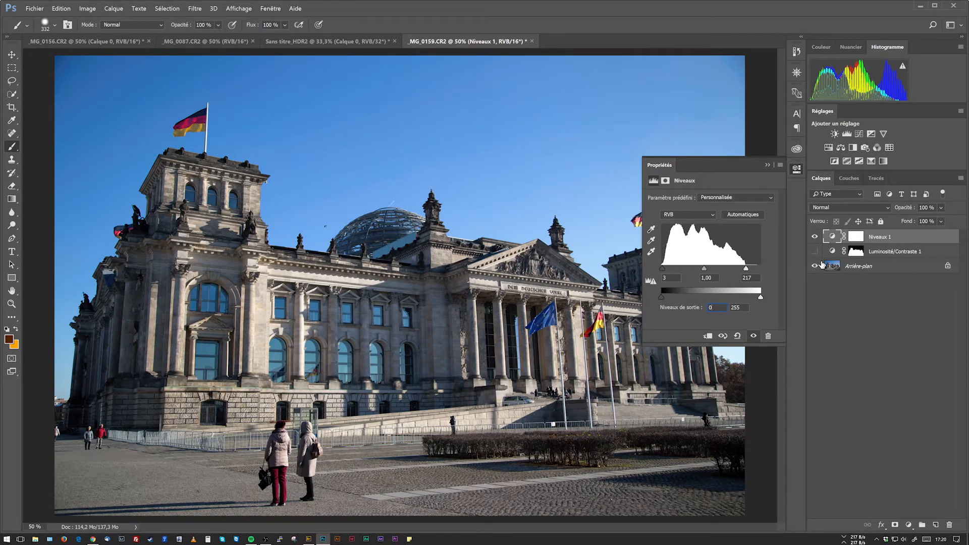
View the Luminosité/Contraste mask on its own, then copy it onto the Niveaux layer, replacing that layer's existing mask.
click(856, 251)
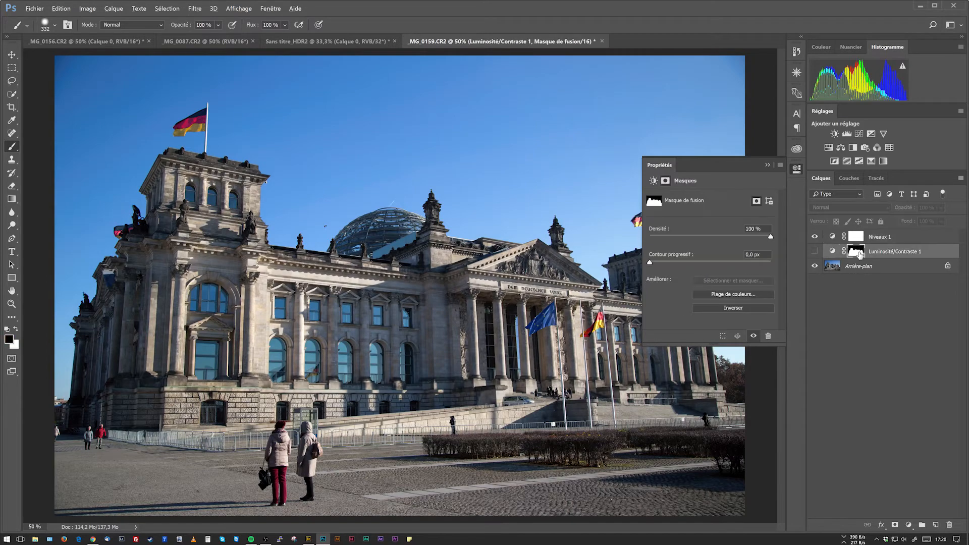
alt+click(857, 253)
alt+click(857, 252)
drag(858, 252, 857, 239)
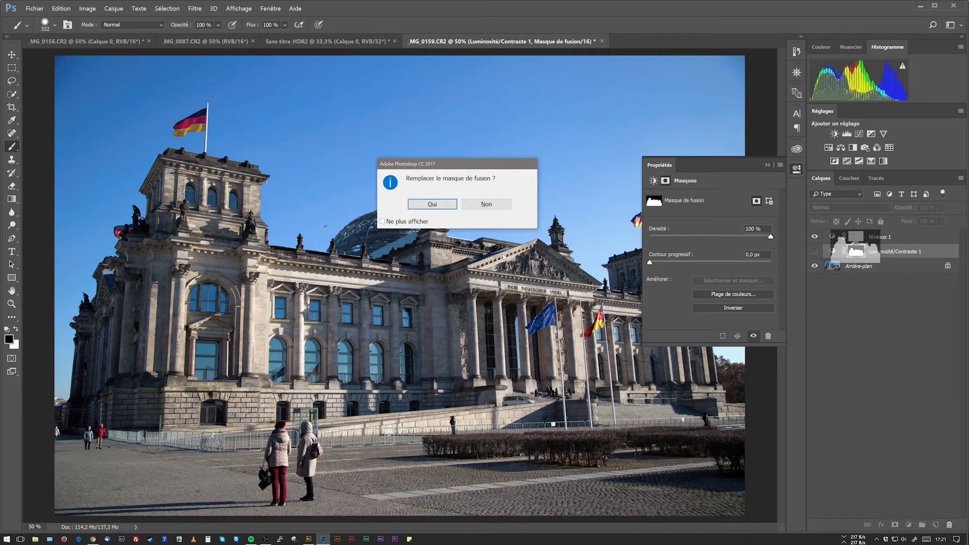
click(445, 205)
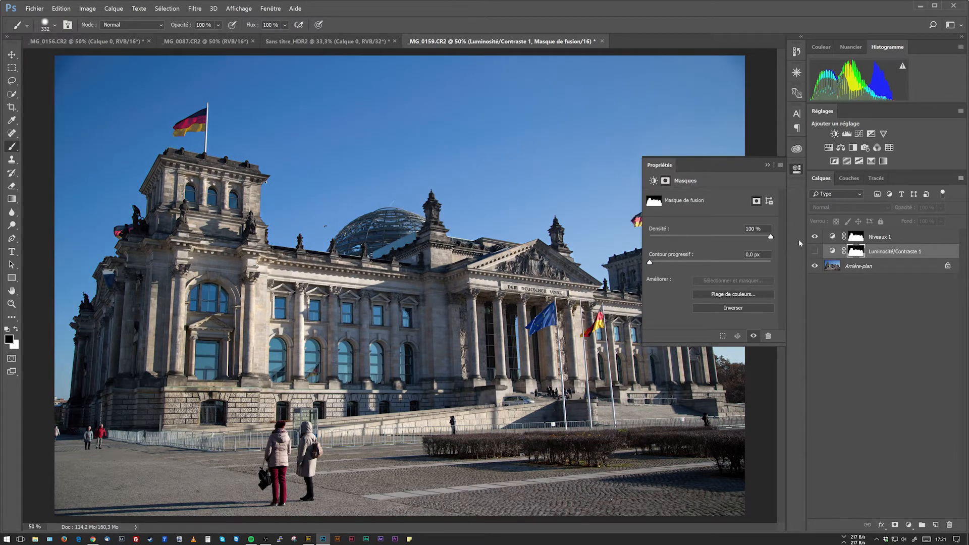
Compare the masked Niveaux and Luminosité/Contraste effects by toggling each layer's visibility, leaving only Luminosité/Contraste visible above the background.
click(814, 237)
click(814, 237)
click(814, 237)
click(814, 236)
click(815, 237)
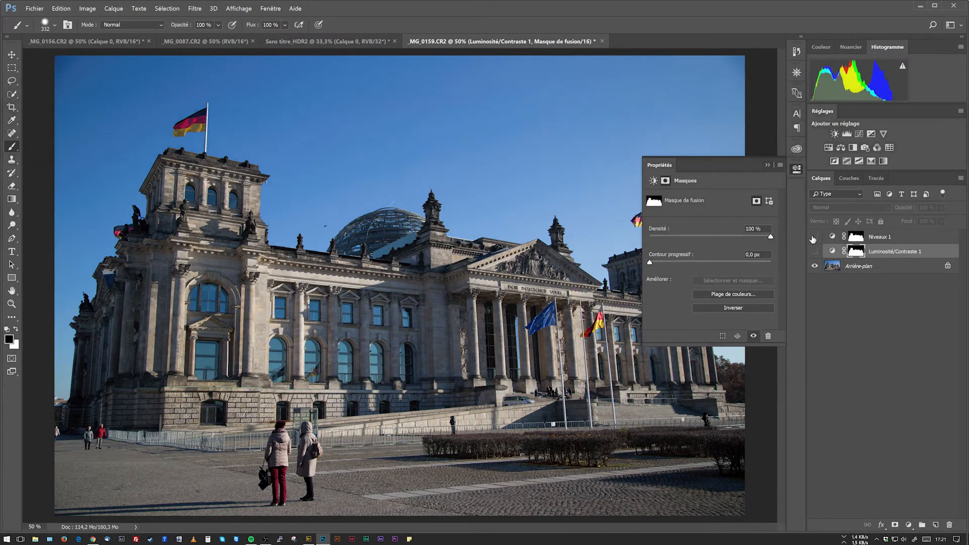
click(814, 237)
click(814, 236)
click(815, 252)
click(815, 251)
click(815, 252)
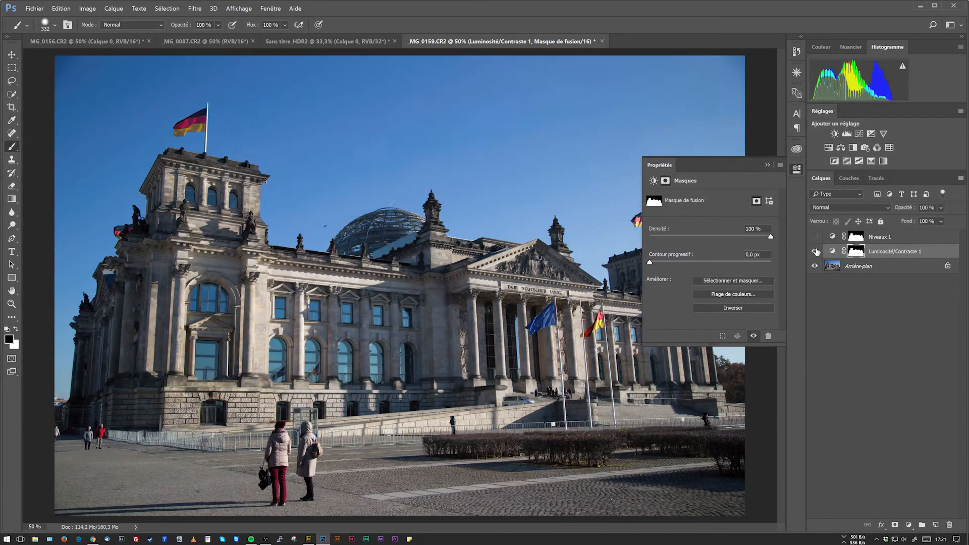
Compare the adjustment layers by toggling visibility, leave Niveaux 1 shown and Luminosité/Contraste 1 hidden, and open the Niveaux settings on the RVB channel.
click(816, 251)
click(816, 251)
click(816, 250)
click(814, 237)
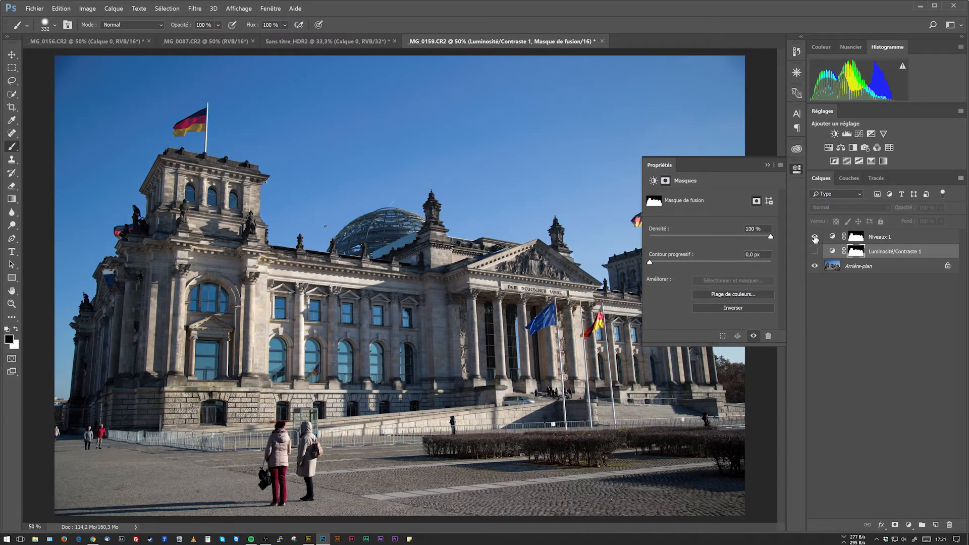
click(830, 237)
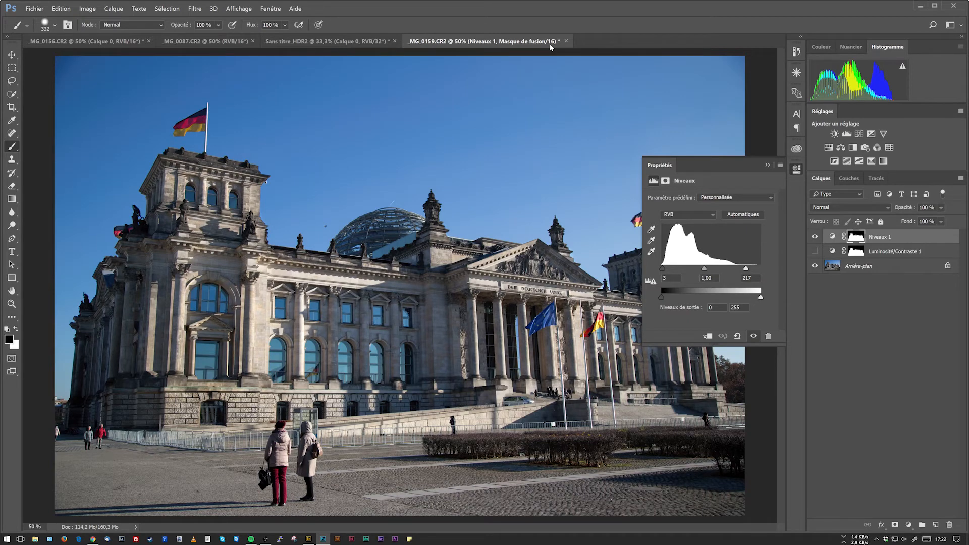
click(706, 216)
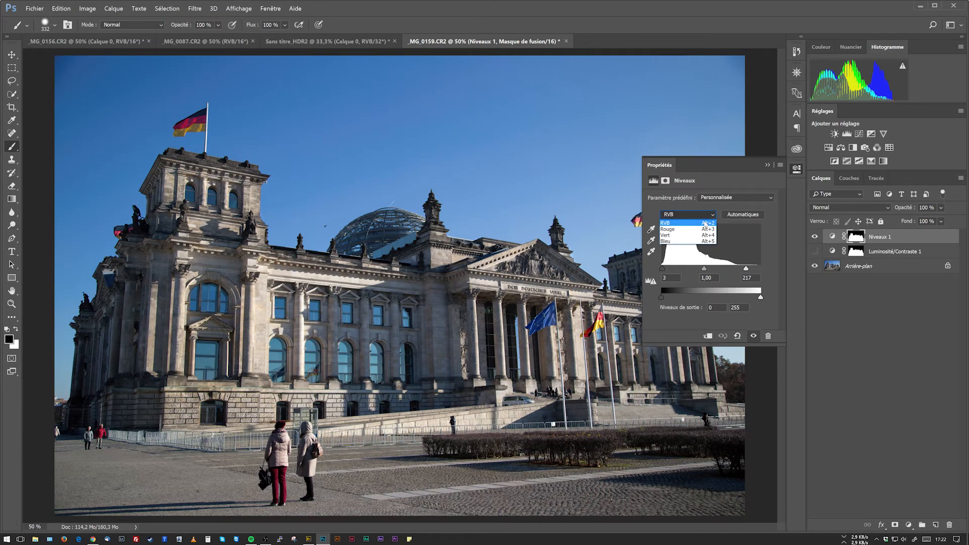
click(709, 224)
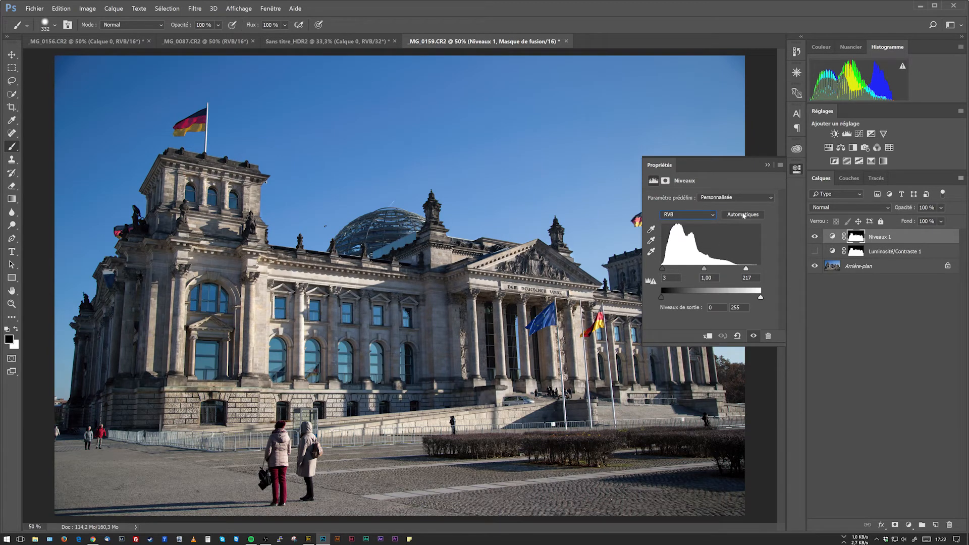
Set the Niveaux black point by sampling the dark shadow on the left tower, and move the Properties panel off the right tower.
click(651, 230)
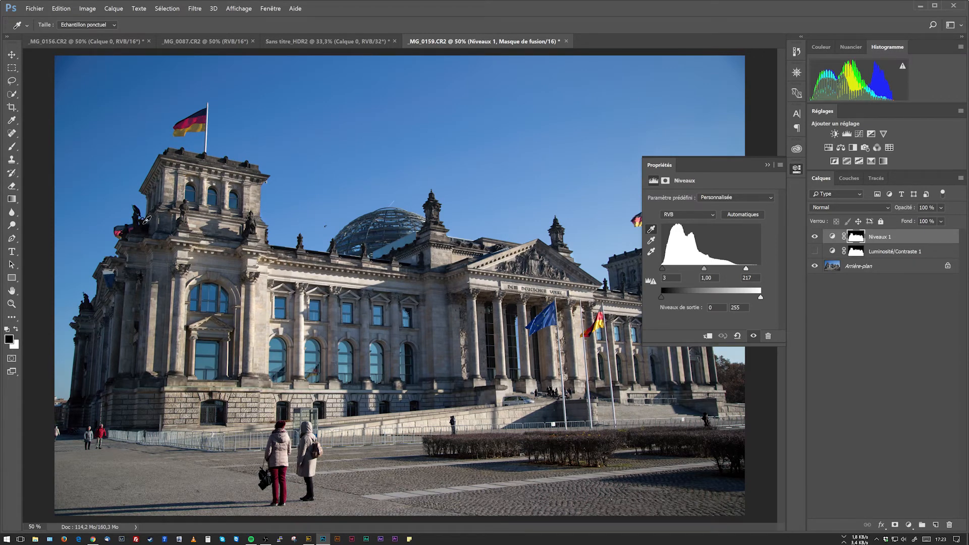
click(146, 220)
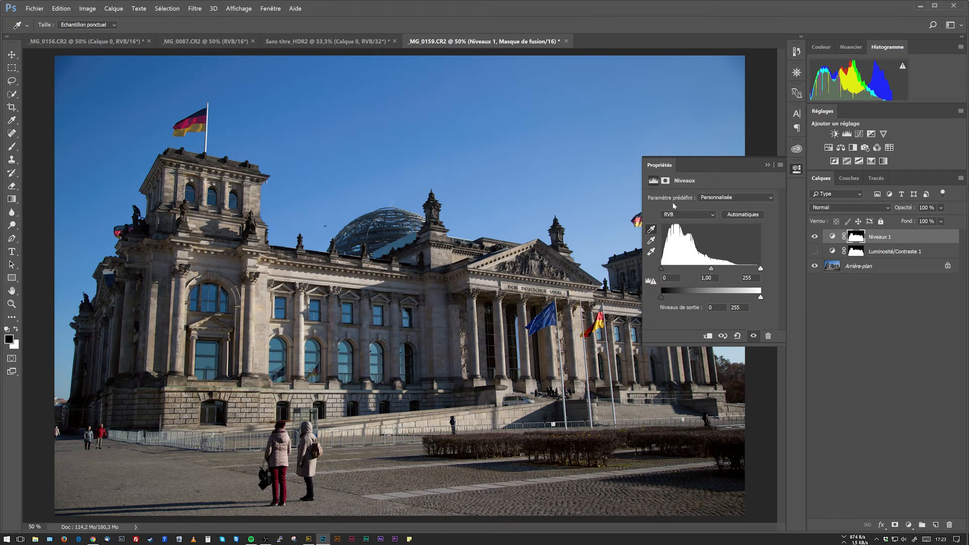
drag(664, 172, 447, 98)
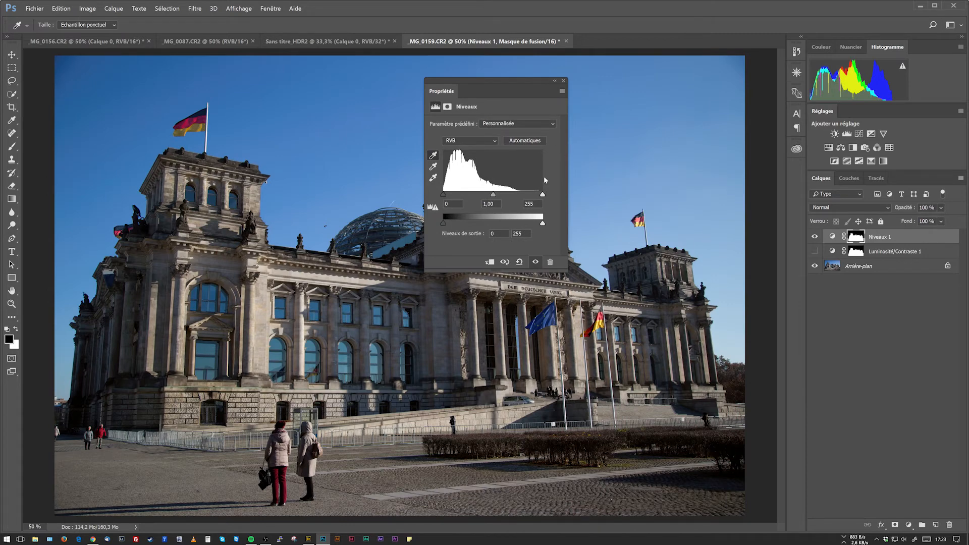
Set the Niveaux white point by sampling the pale sky above the trees at the far right, and compare with the layer hidden and shown.
click(433, 178)
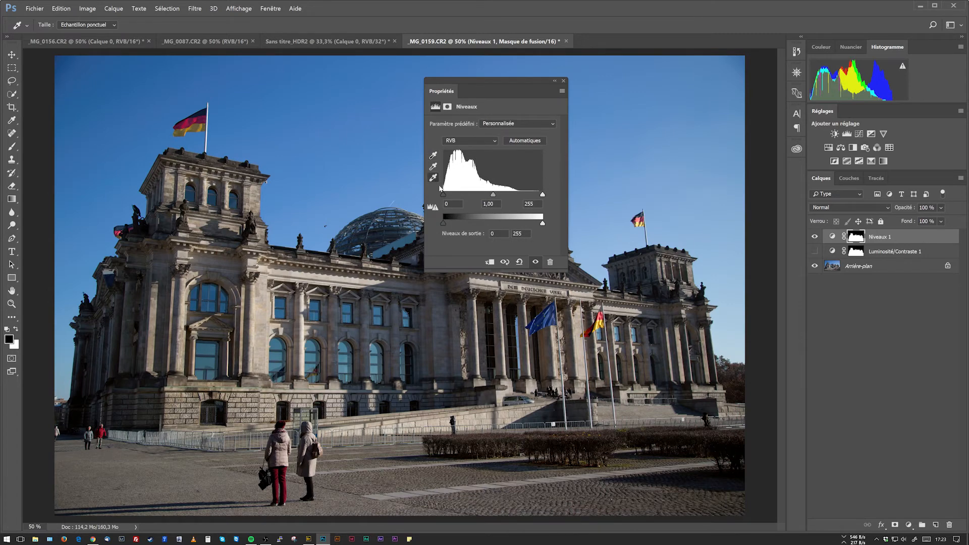
click(737, 355)
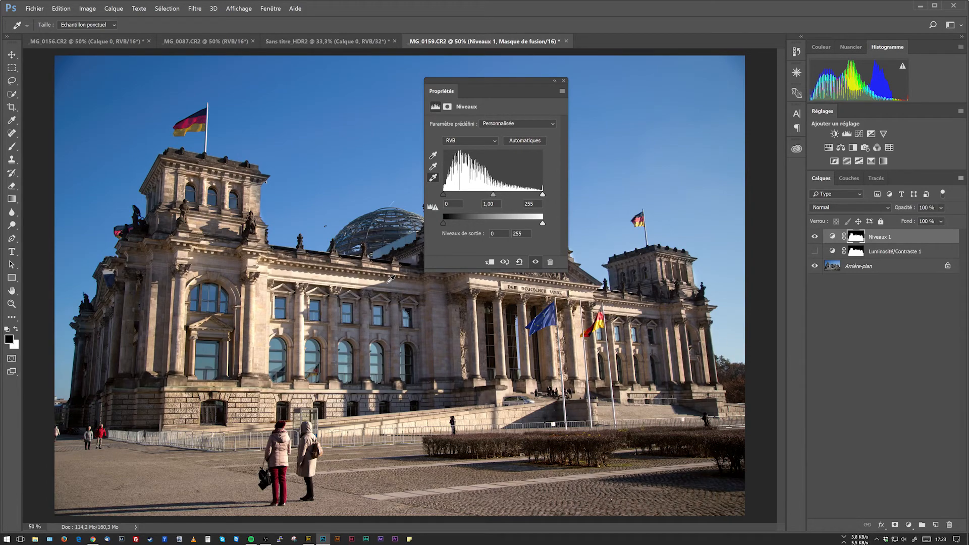
click(815, 236)
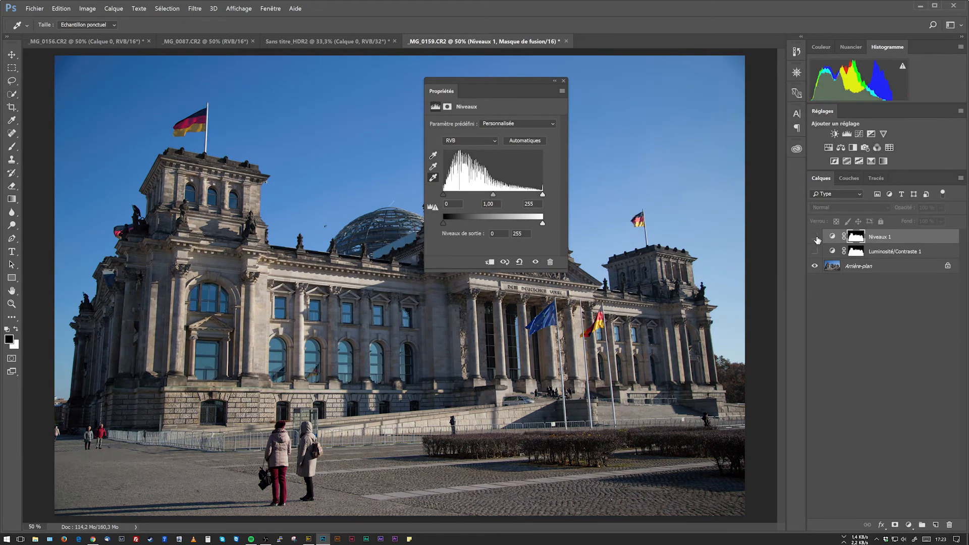
click(816, 238)
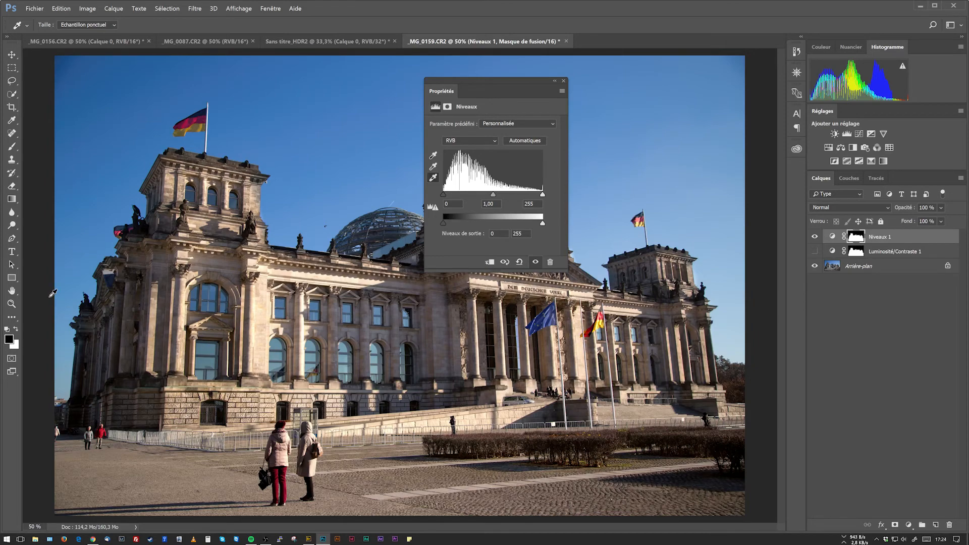
Examine the flagpoles, façade and steps at about 251% zoom for a suitable white reference area.
click(12, 304)
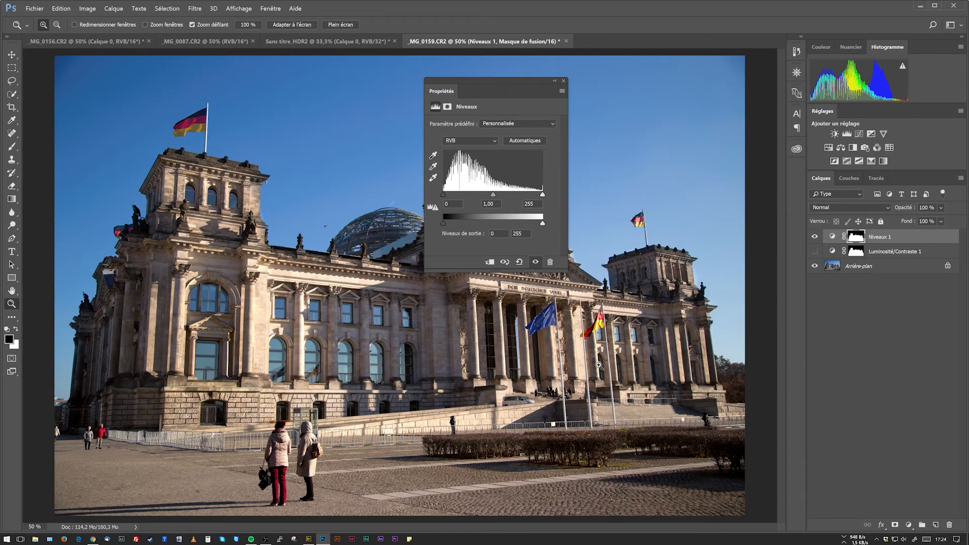
drag(607, 387, 662, 318)
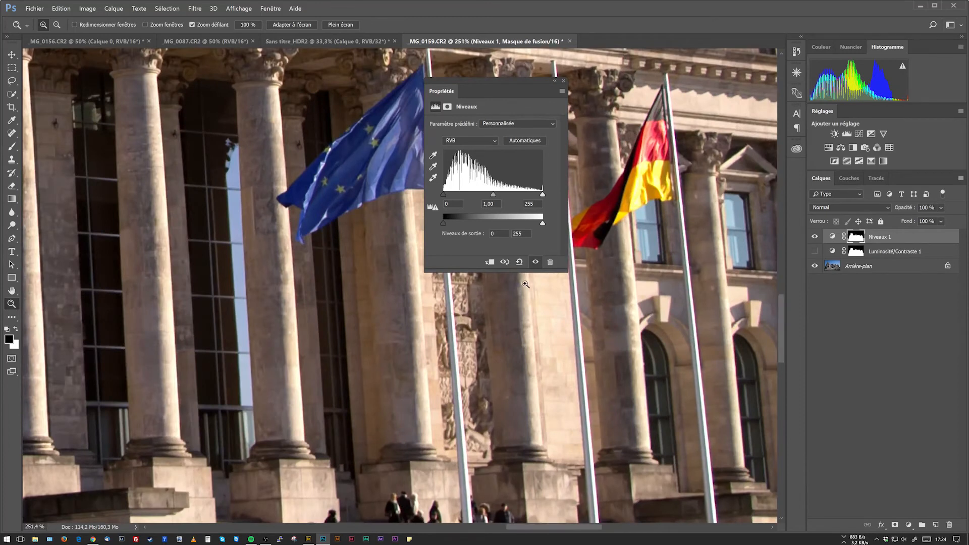
scroll(656, 369, up, 5)
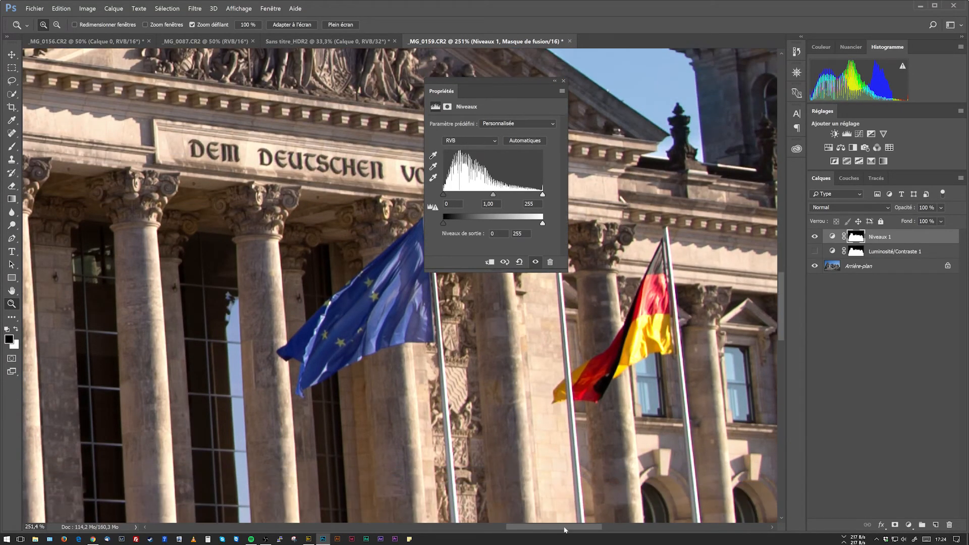
drag(566, 527, 606, 518)
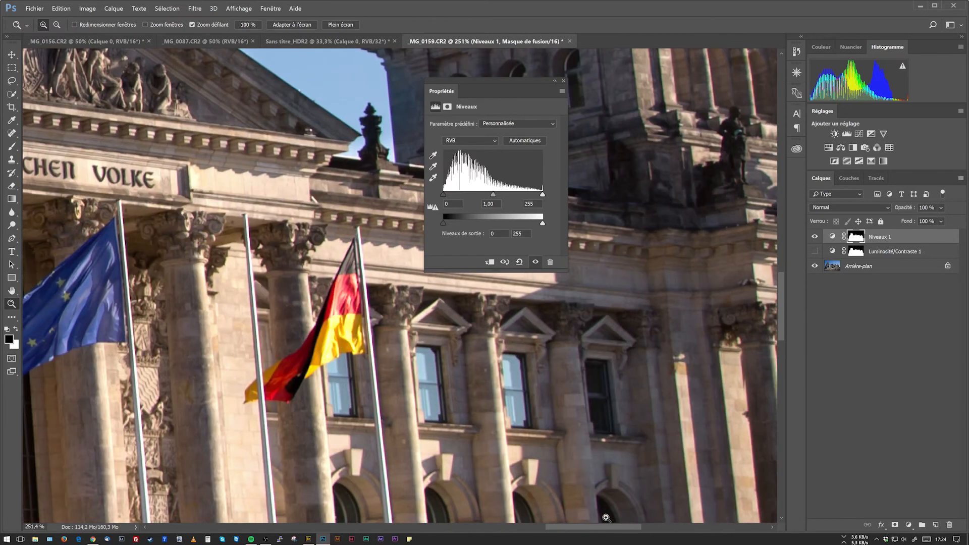
scroll(430, 336, down, 5)
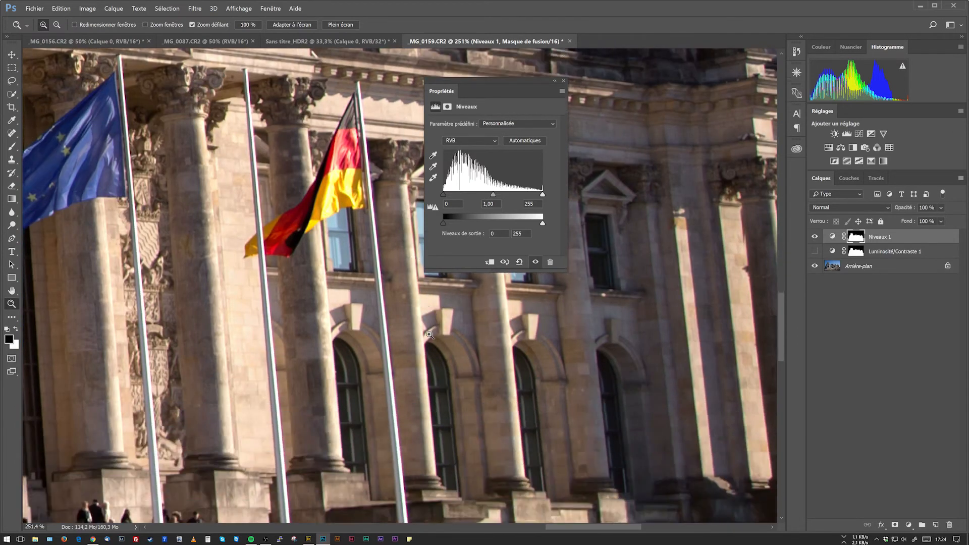
scroll(430, 335, down, 2)
scroll(394, 248, up, 5)
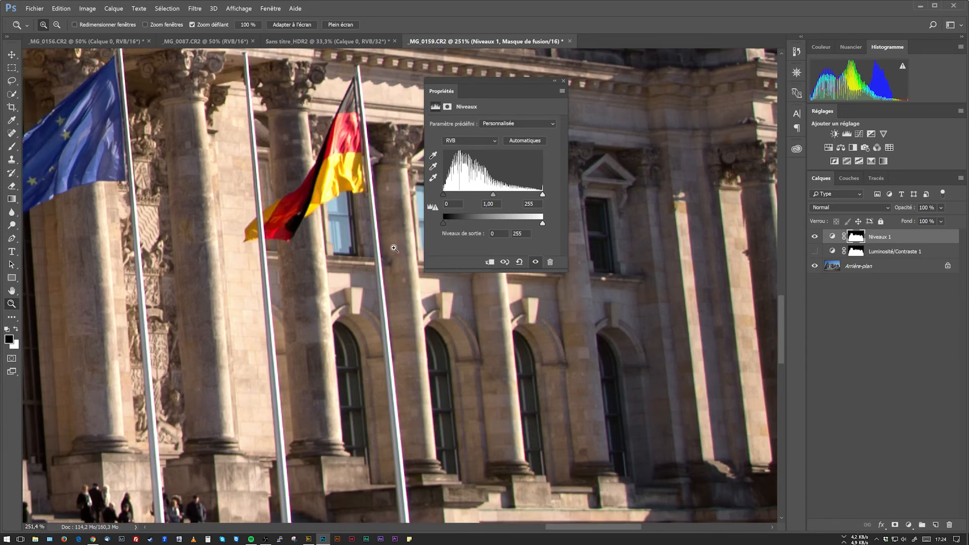
scroll(394, 248, up, 5)
scroll(400, 330, up, 1)
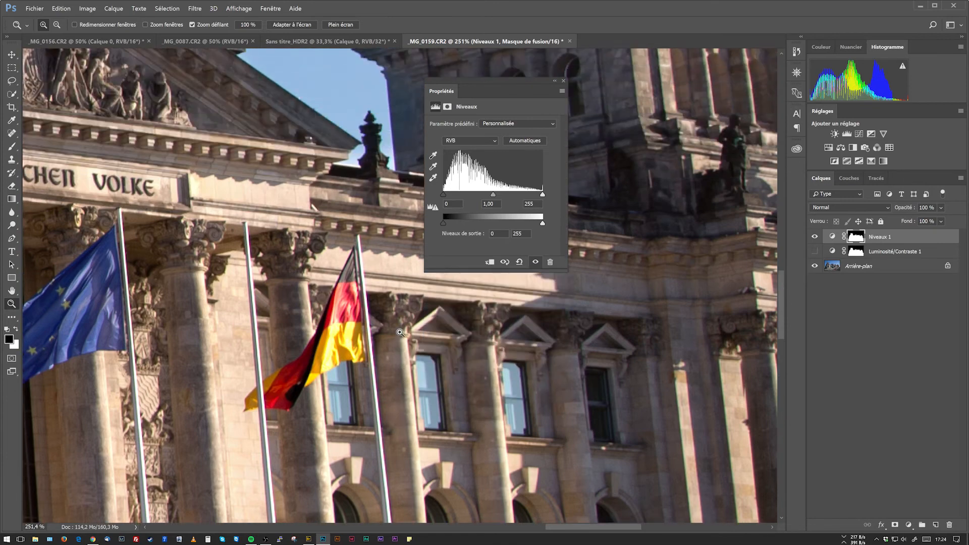
scroll(449, 339, down, 3)
scroll(449, 339, down, 5)
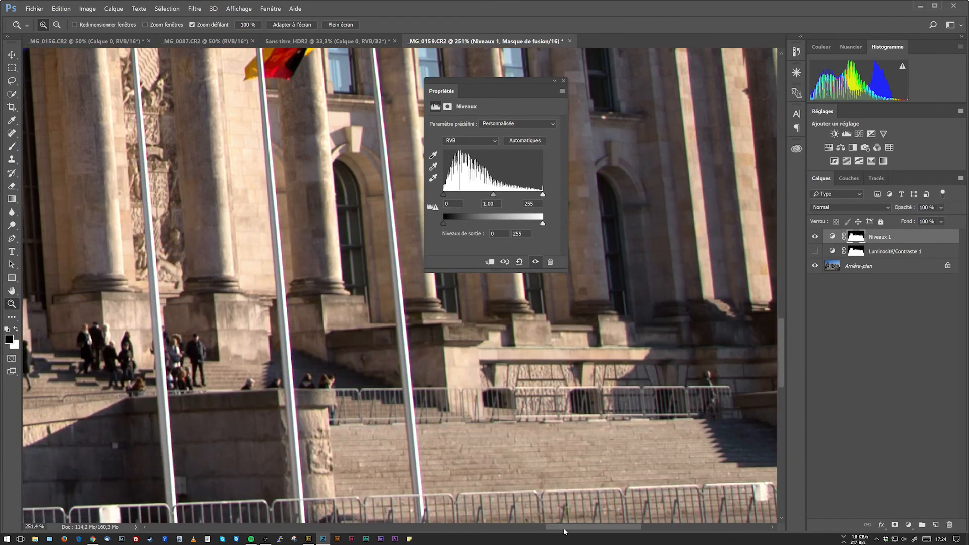
mouse_move(578, 527)
mouse_down()
mouse_move(622, 525)
mouse_move(569, 523)
mouse_up()
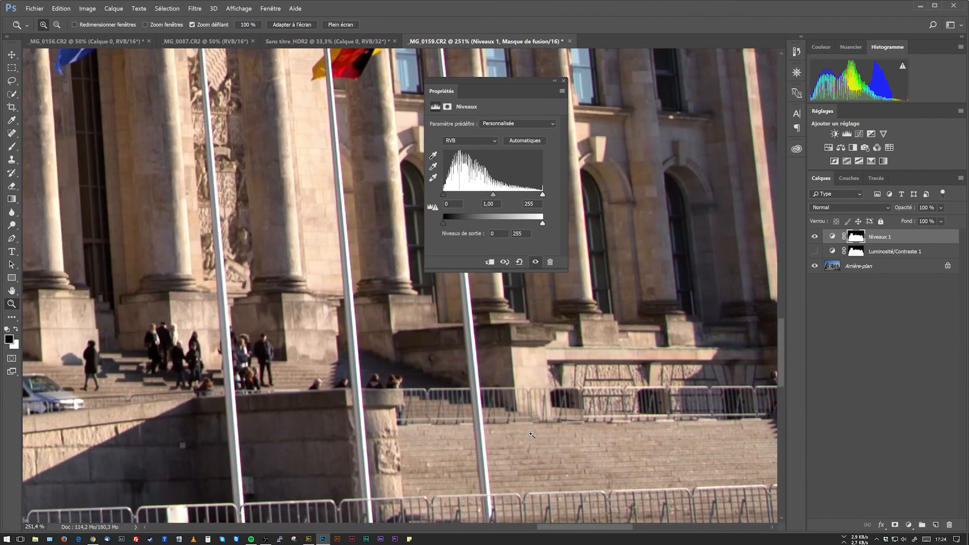
scroll(460, 287, up, 3)
scroll(459, 333, up, 3)
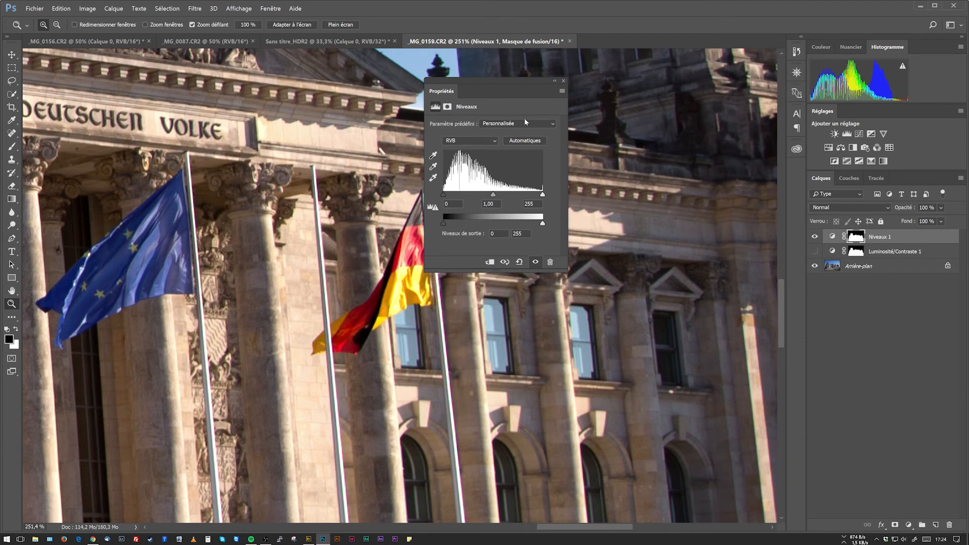
Resample the Niveaux white point on the white flagpole beside the German flag, and zoom out to judge the whole building.
drag(520, 82, 703, 47)
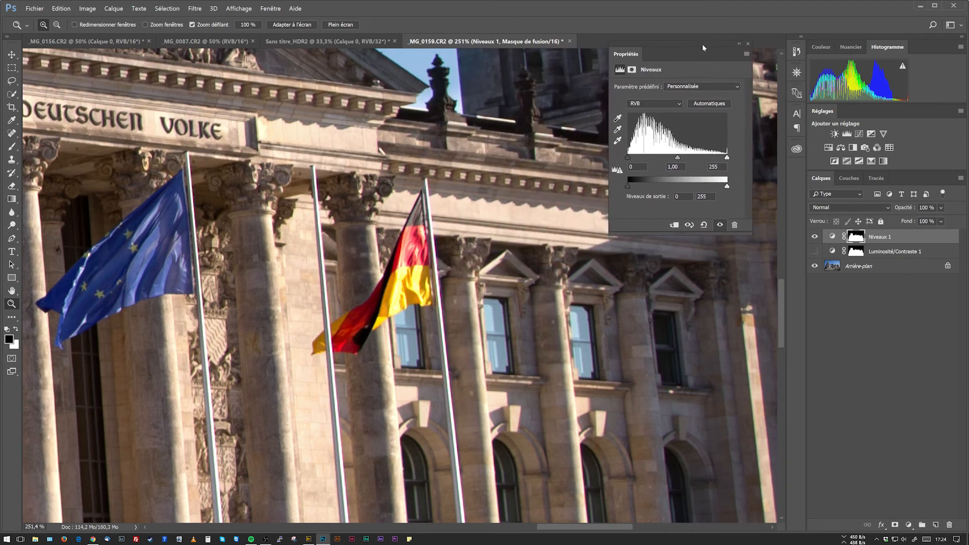
click(617, 140)
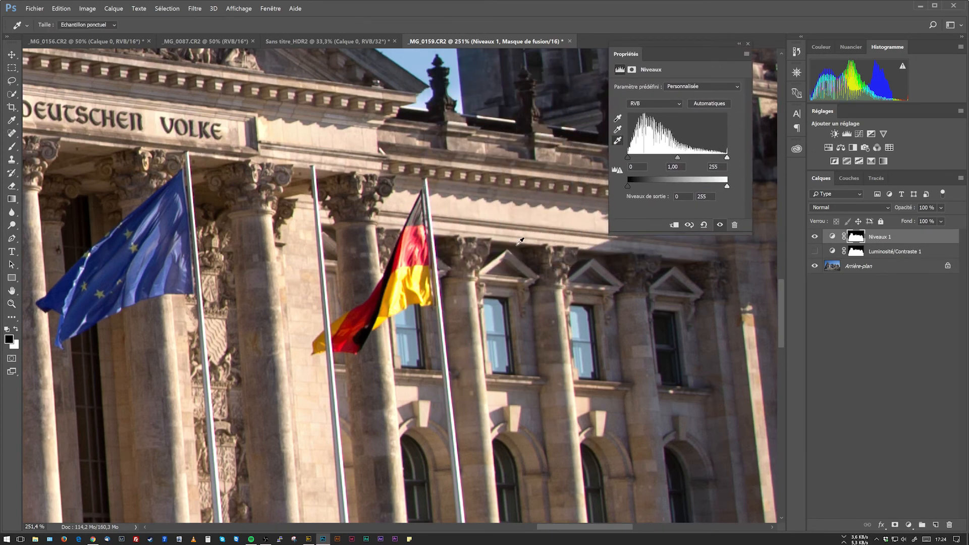
click(443, 313)
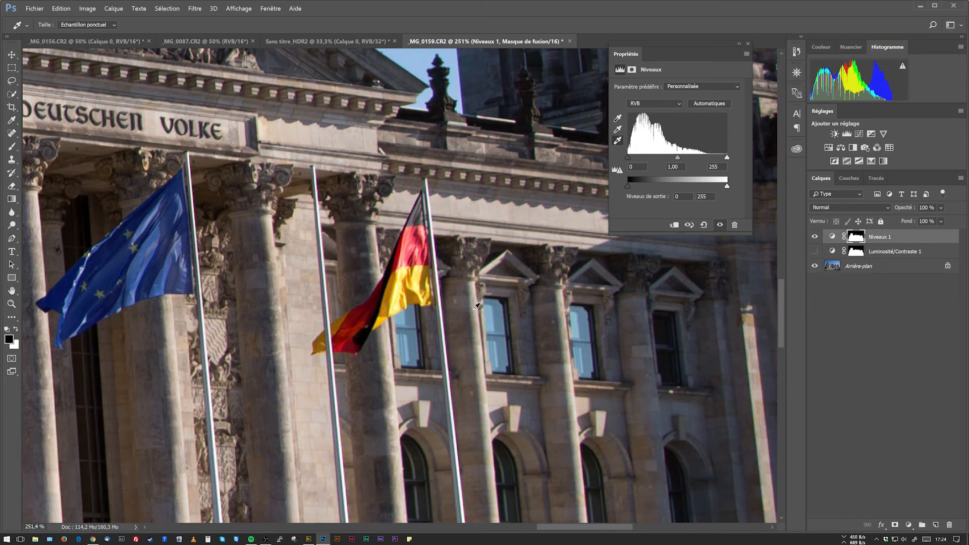
scroll(475, 305, down, 4)
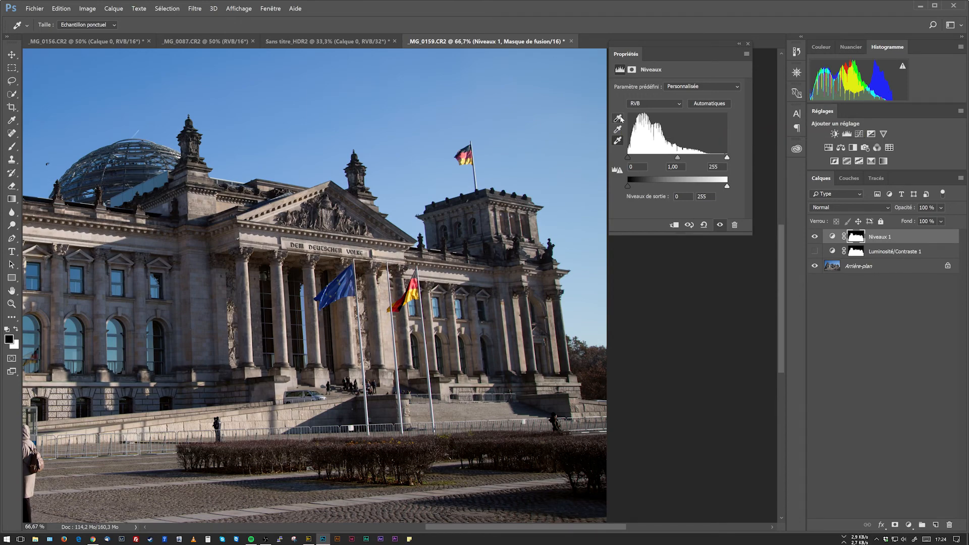
Inspect the Niveaux layer's input levels in the Rouge and Vert channels.
click(640, 104)
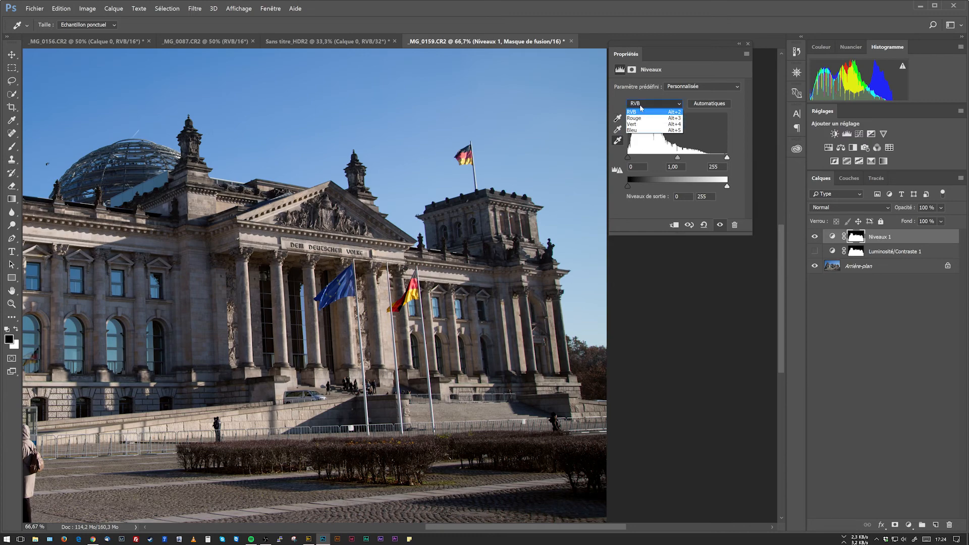
click(637, 96)
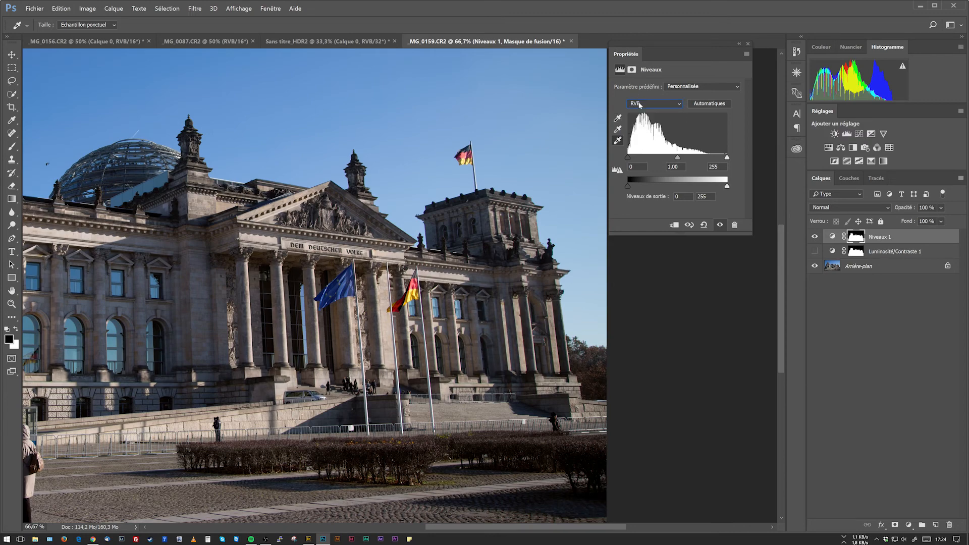
click(638, 104)
click(643, 118)
click(650, 104)
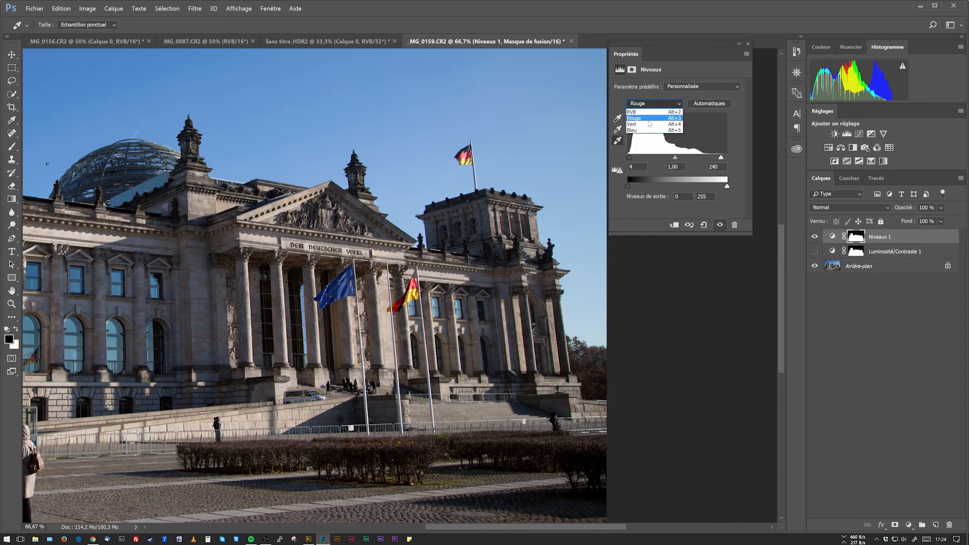
click(648, 125)
Select the Niveaux layer's Bleu channel and apply the automatic levels correction.
click(664, 106)
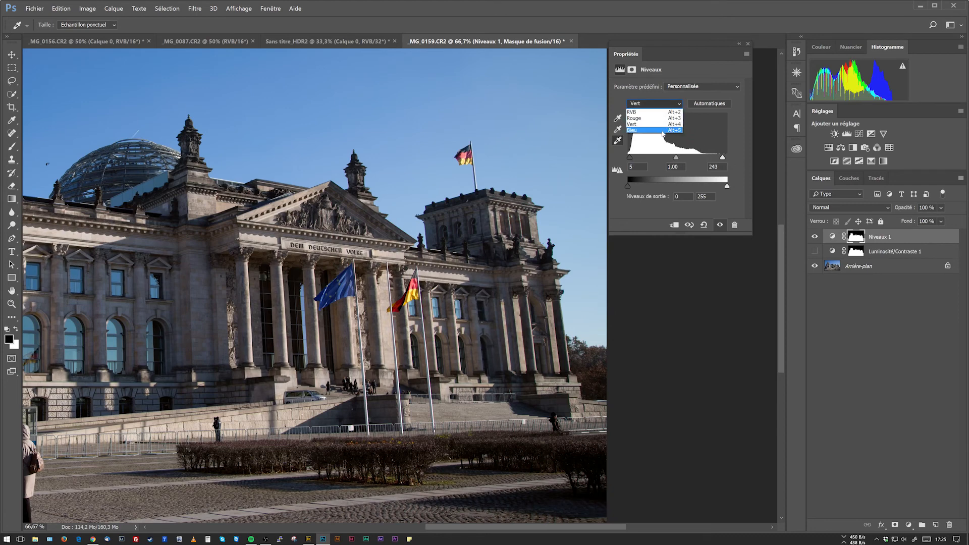
click(640, 126)
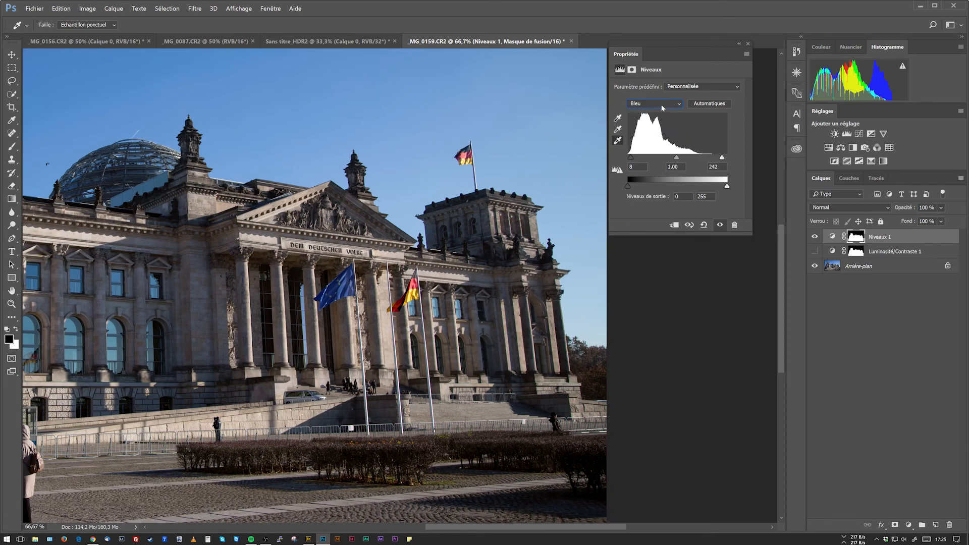
click(709, 103)
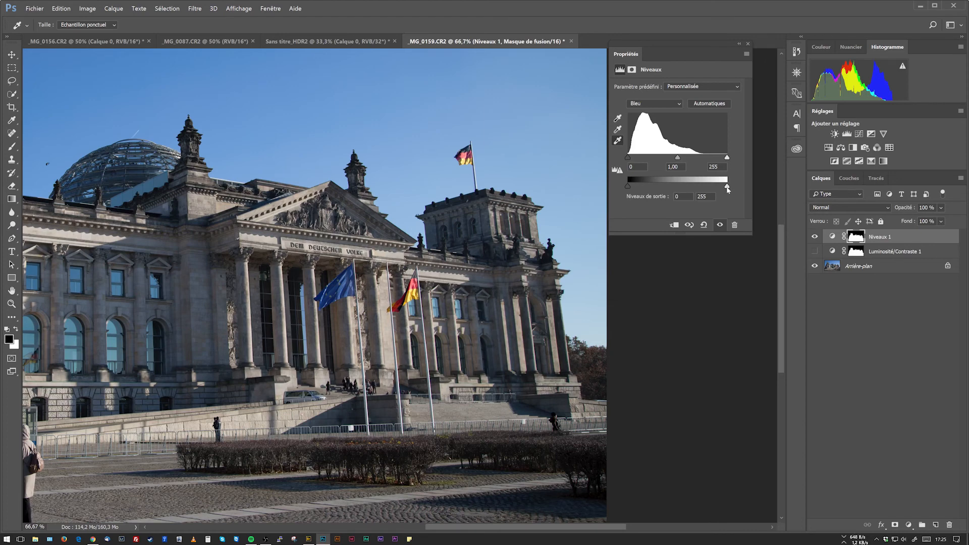
Try a white output level of 238 on the Bleu channel, compare with the layer hidden and shown, and restore it to 255.
drag(727, 188, 720, 189)
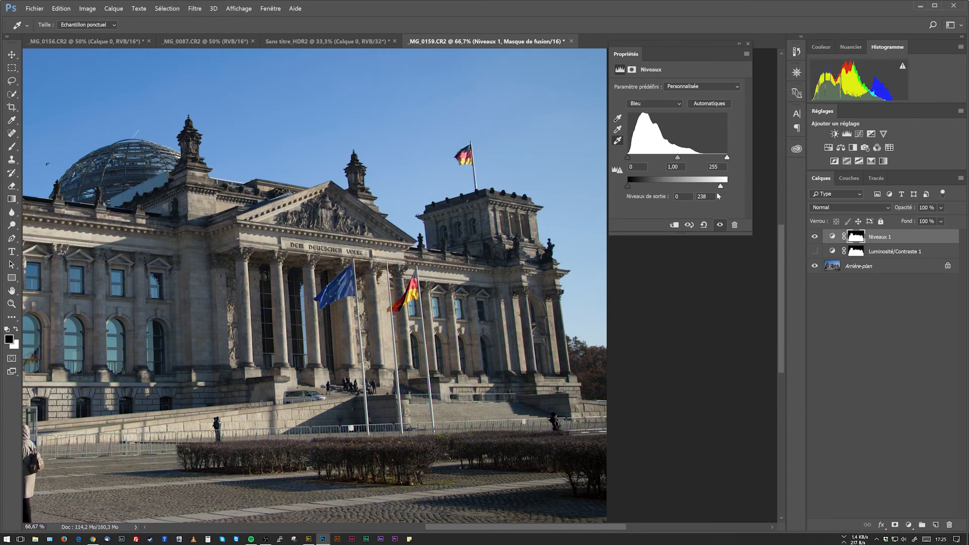
drag(509, 528, 460, 532)
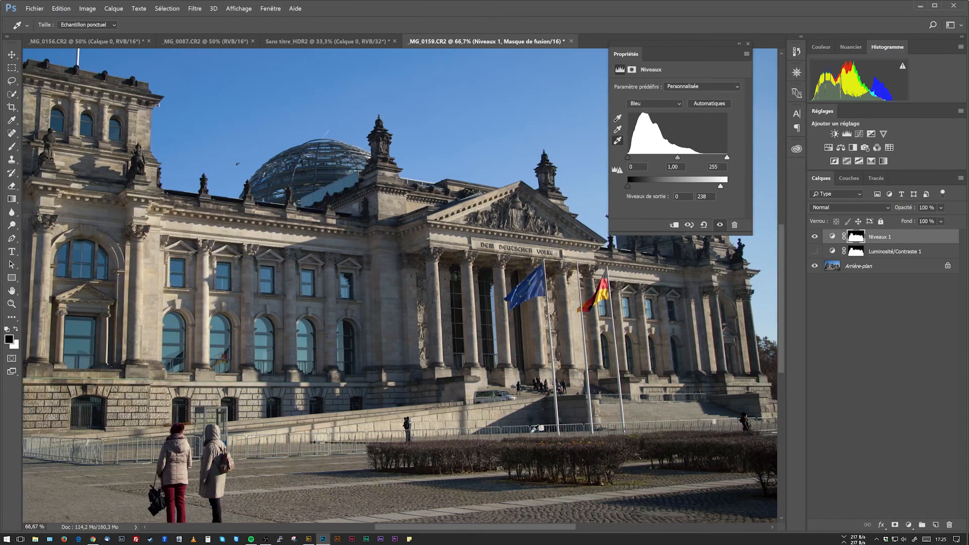
key(ctrl+minus)
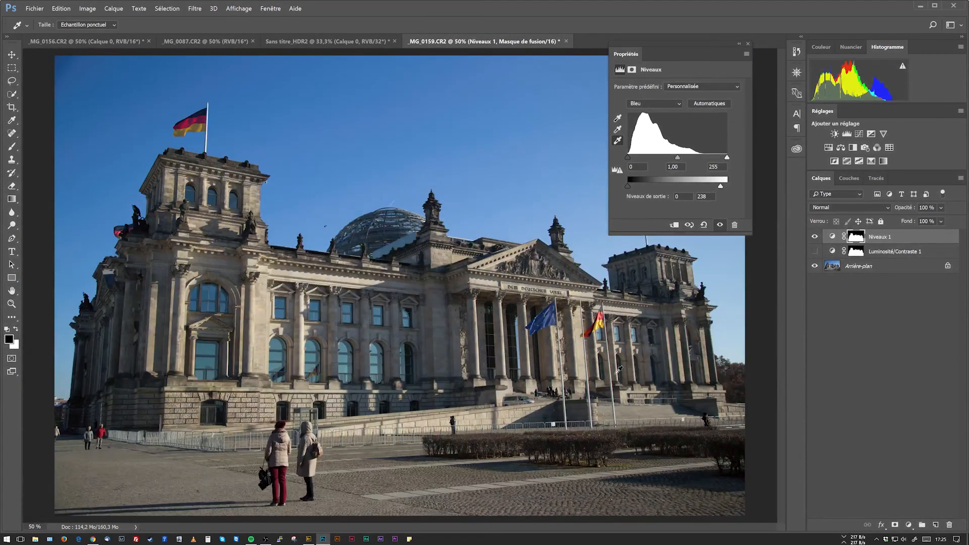
click(816, 237)
click(816, 237)
click(815, 237)
click(815, 238)
click(815, 236)
click(815, 237)
mouse_move(721, 187)
mouse_down()
mouse_move(711, 189)
mouse_move(734, 188)
mouse_move(718, 189)
mouse_move(728, 194)
mouse_up()
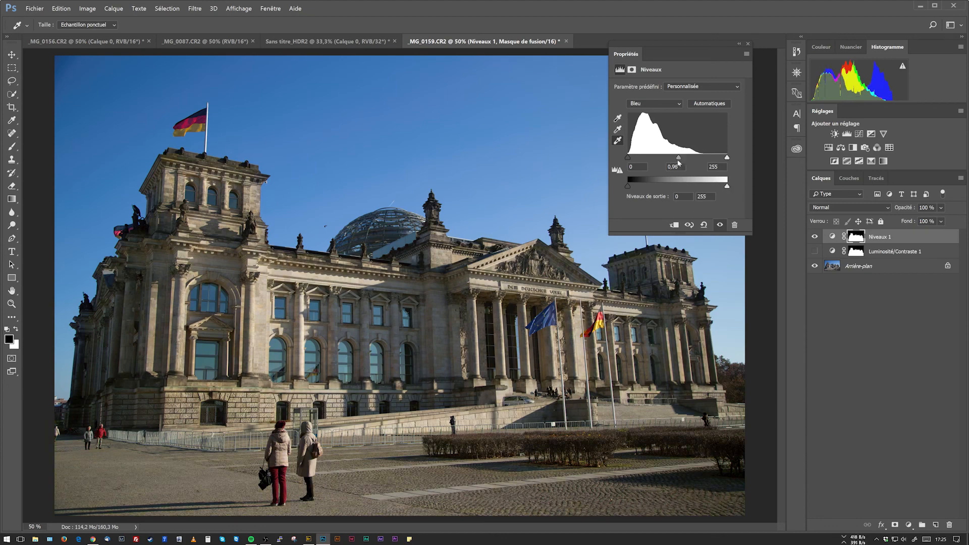
Set the Bleu channel's midtone input level to 0,88.
drag(679, 163, 681, 161)
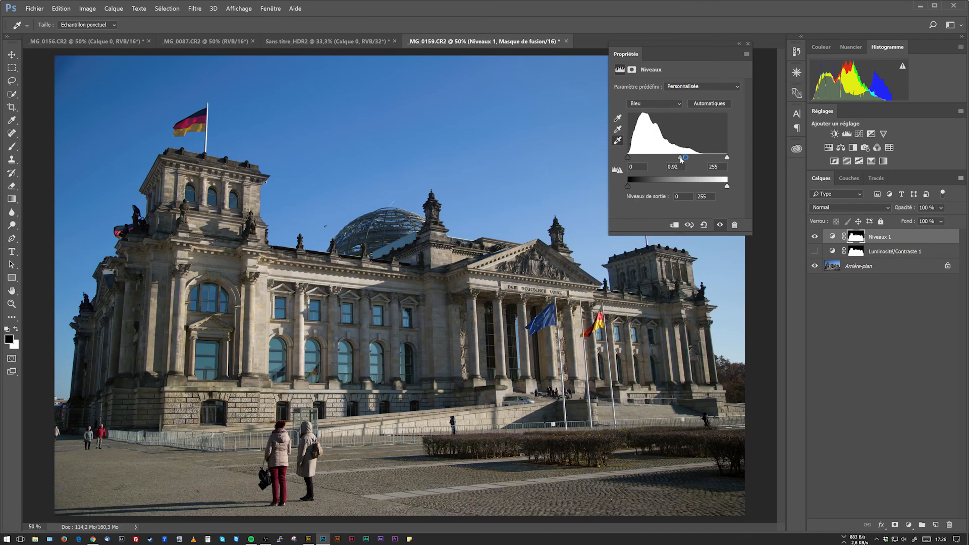
drag(680, 160, 677, 158)
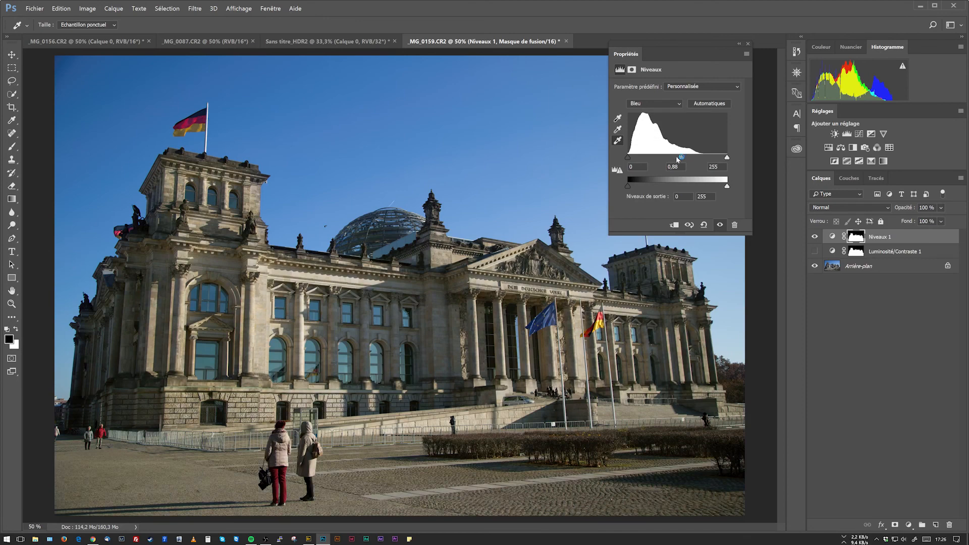